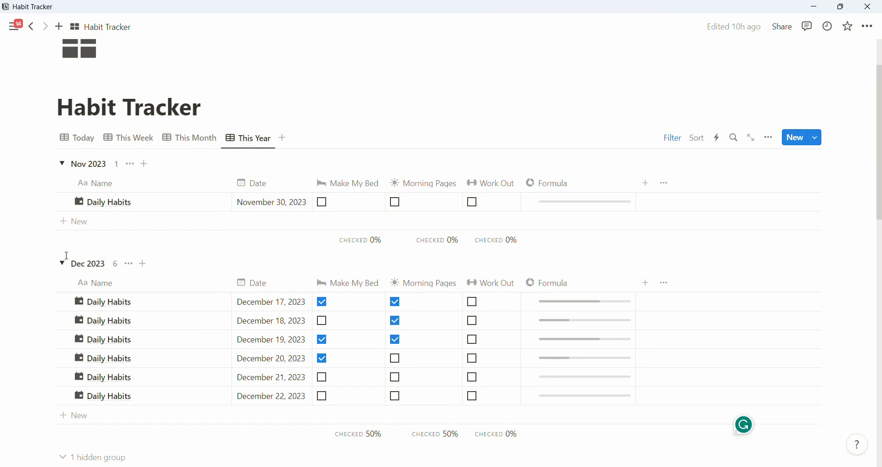
Collapse the Dec 2023 and Nov 2023 groups in the This Year view and re-expand Nov 2023
click(63, 264)
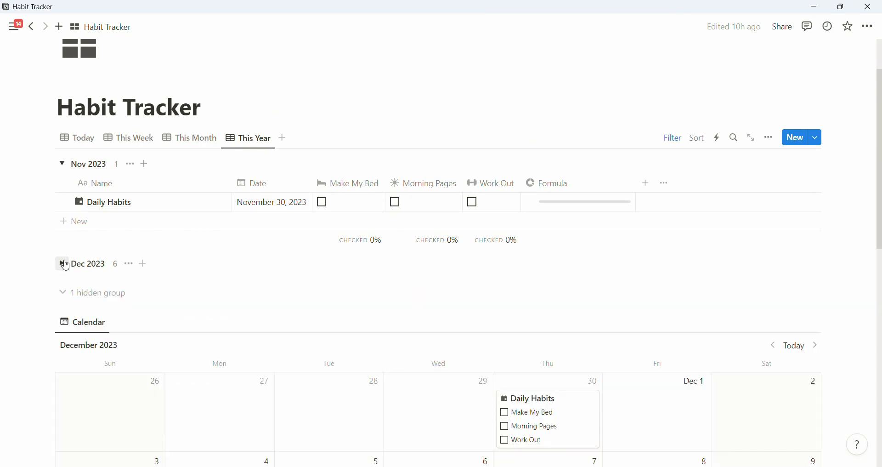
click(64, 164)
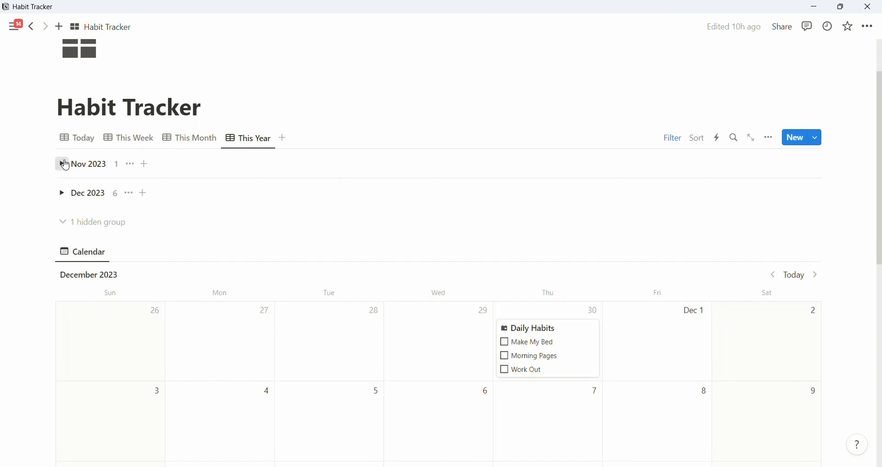
click(63, 164)
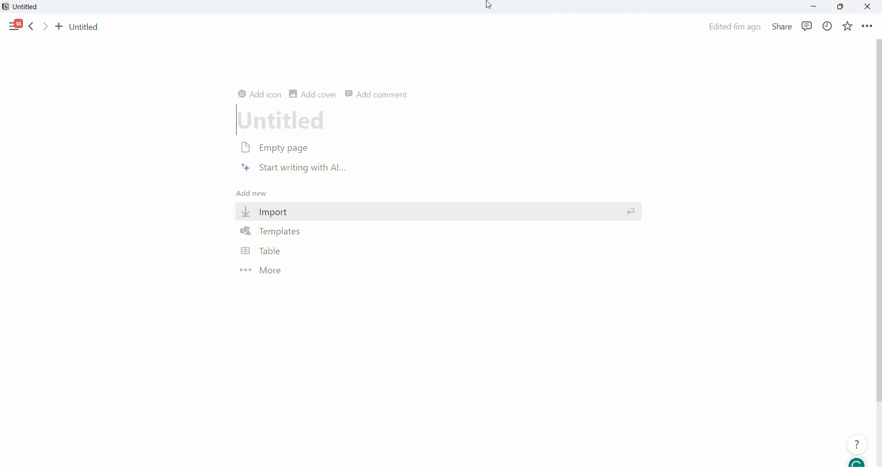
Title the new untitled page "Habit Tracker"
key(Up)
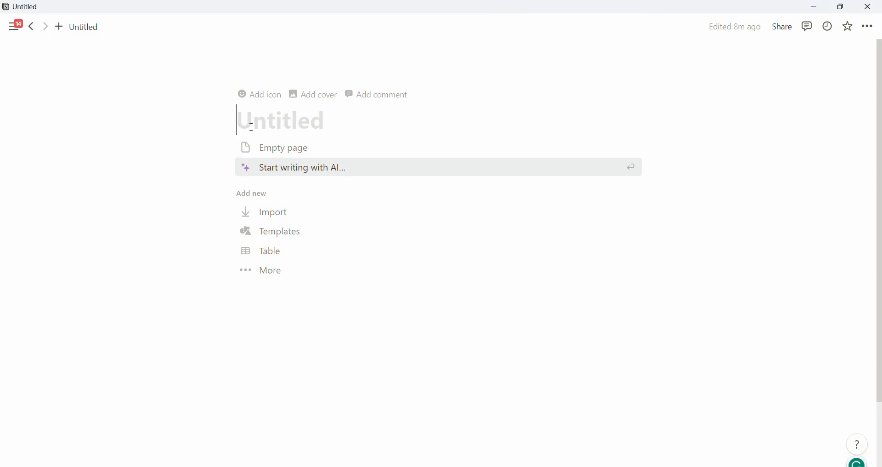
text(Habi)
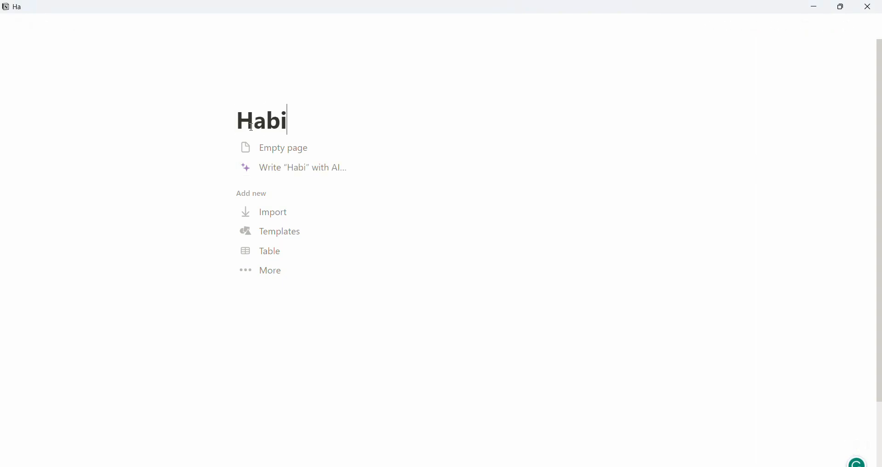
text(t T)
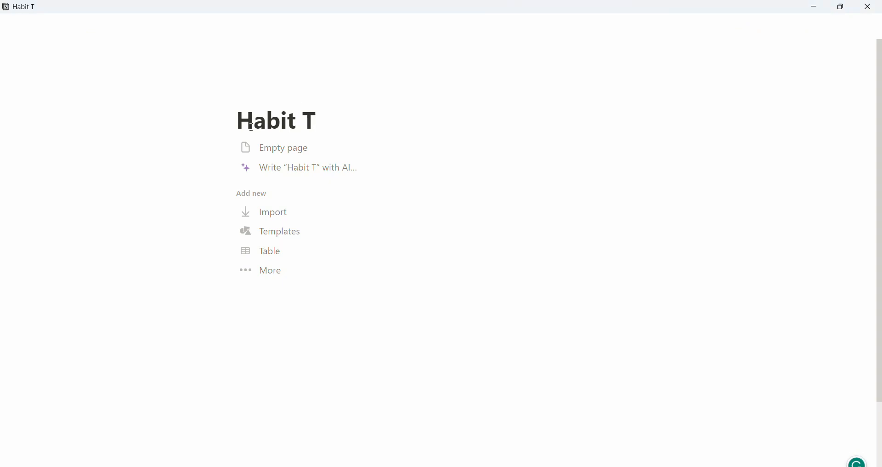
text(racker)
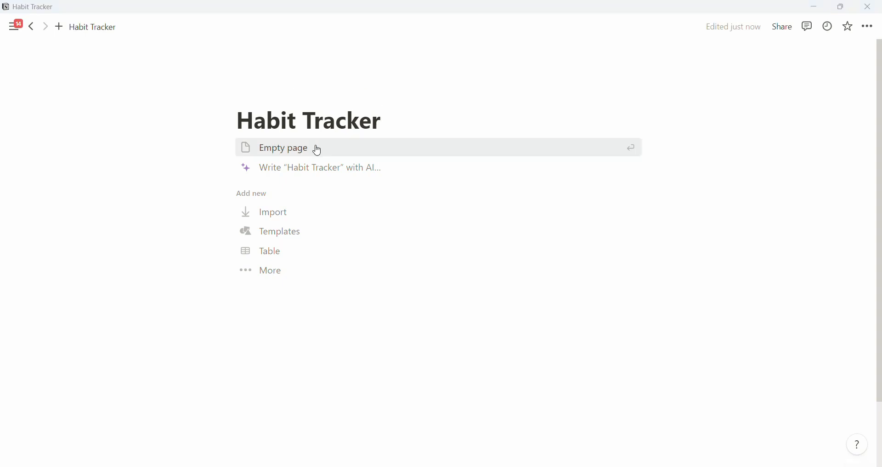
Add a page icon and change it to the dark four-cell grid icon, filtering the icons by "g"
click(243, 94)
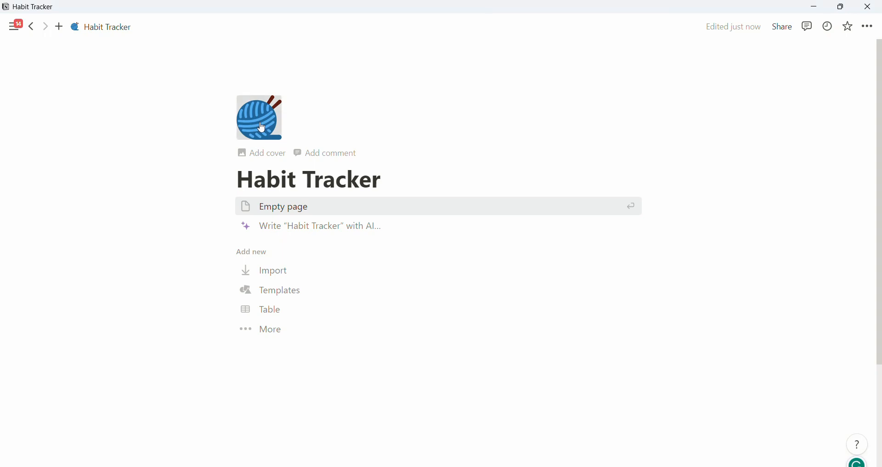
click(261, 127)
click(191, 154)
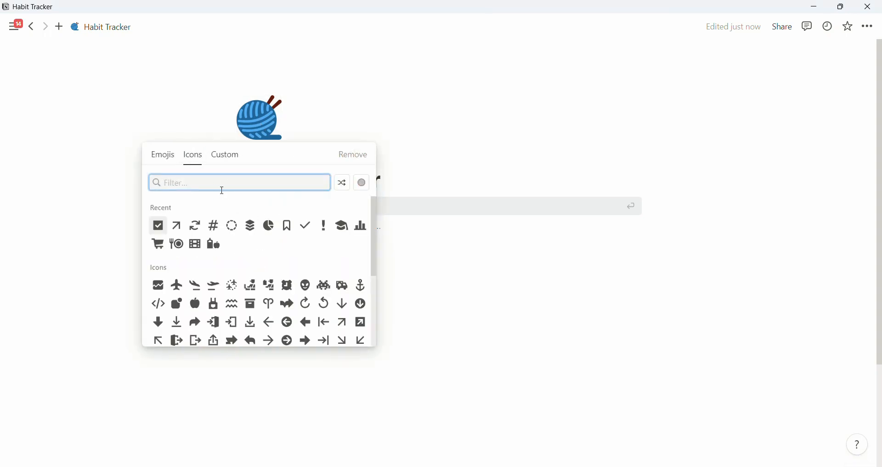
text(g)
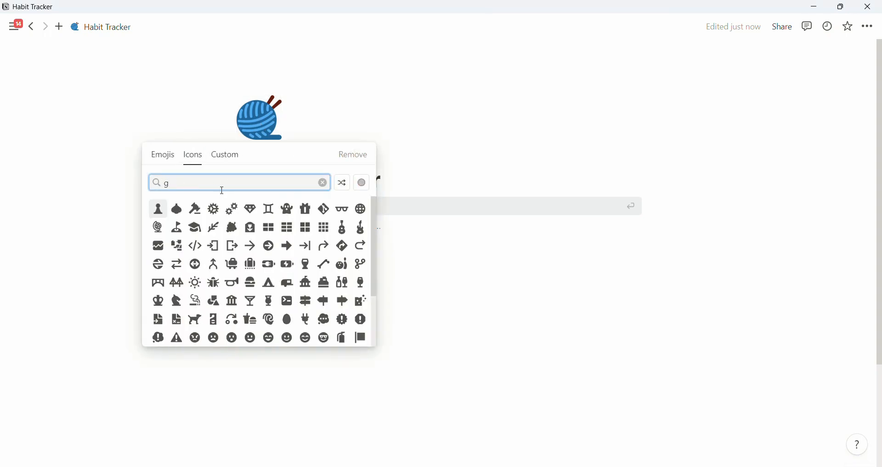
click(268, 234)
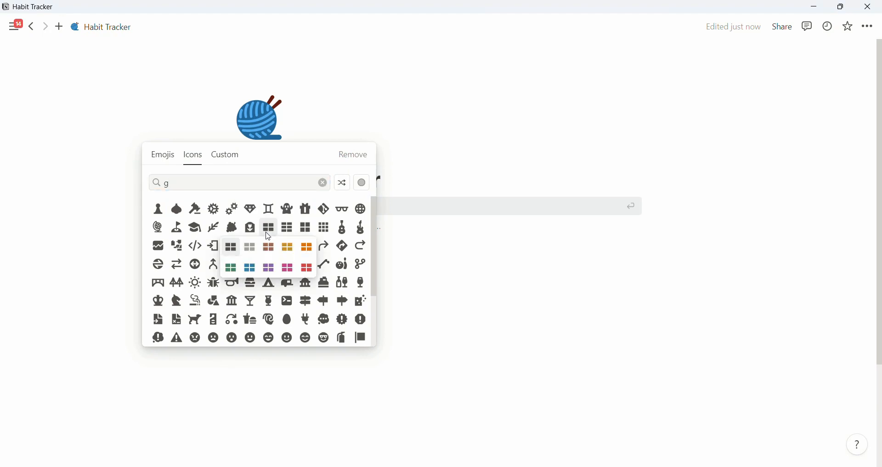
click(231, 249)
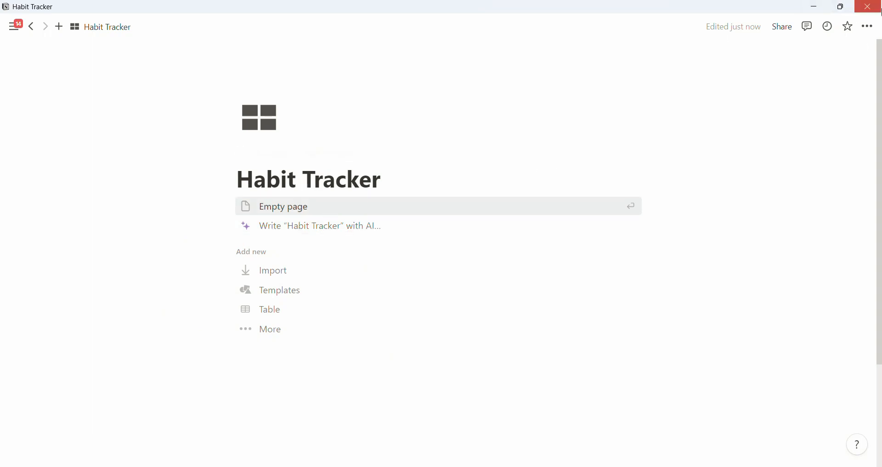
Turn on full width for the Habit Tracker page
click(871, 32)
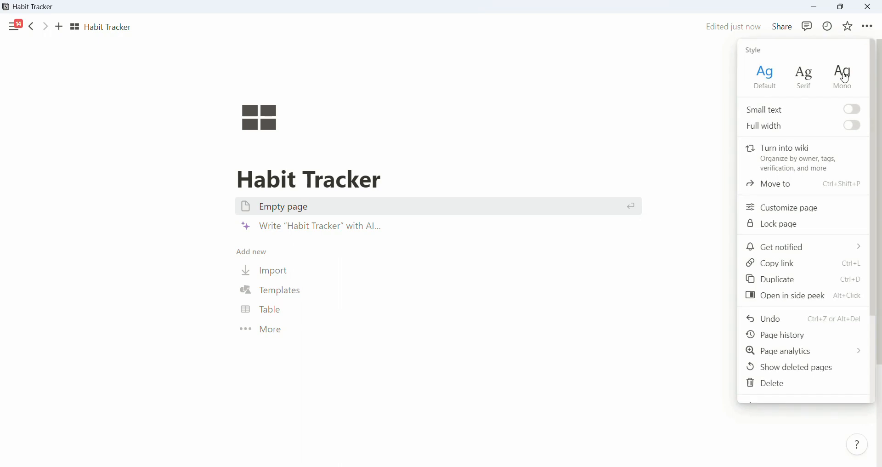
click(855, 127)
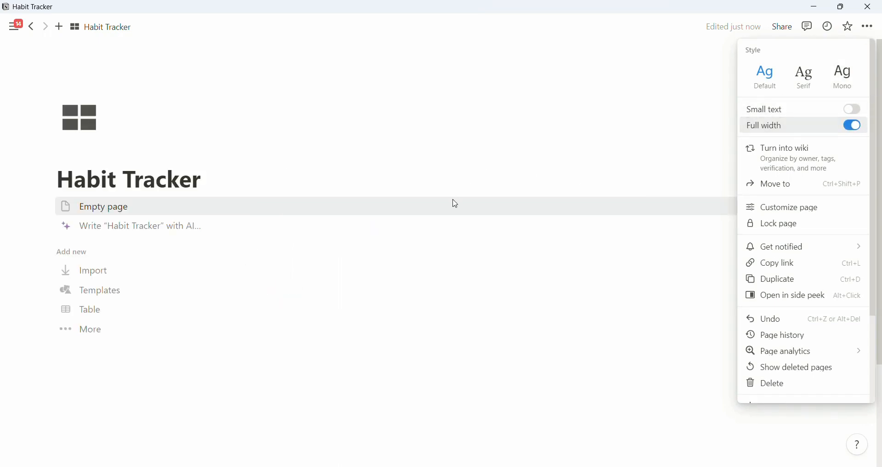
click(449, 217)
Start an empty page body and insert a table view with a new database named "Habits"
click(93, 240)
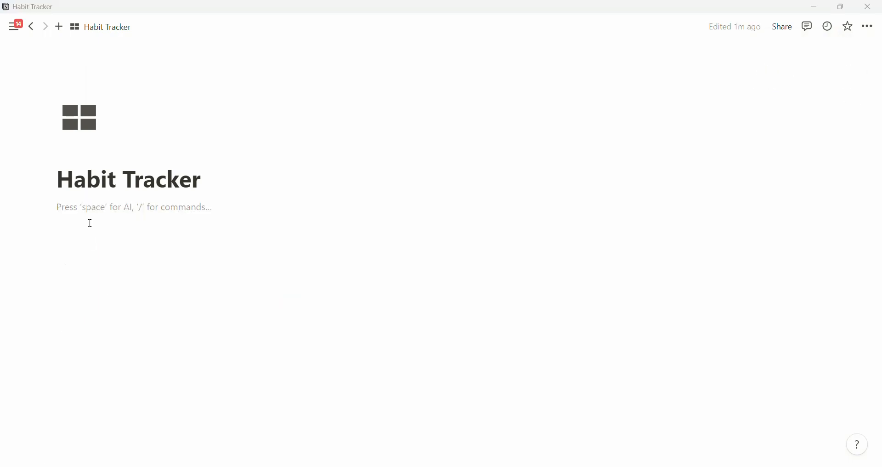
text(/)
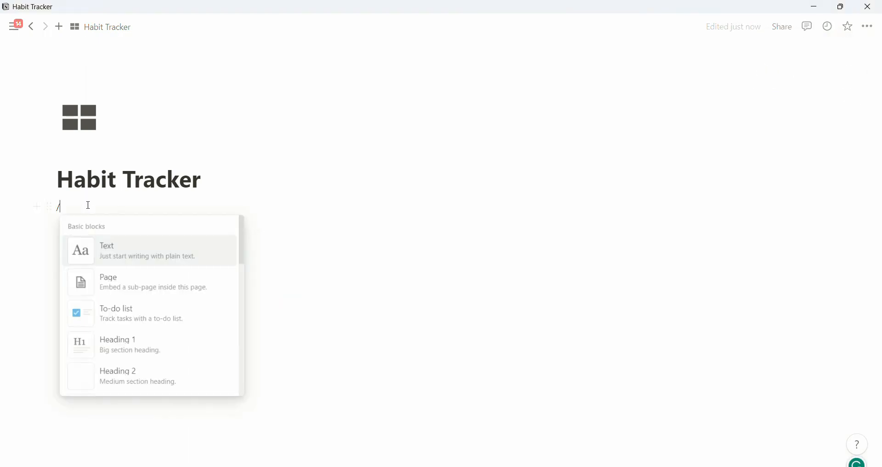
text(ta)
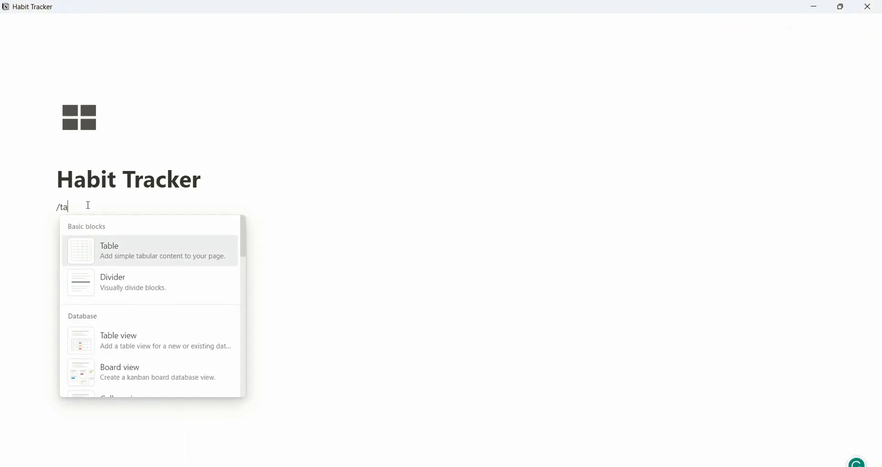
click(131, 337)
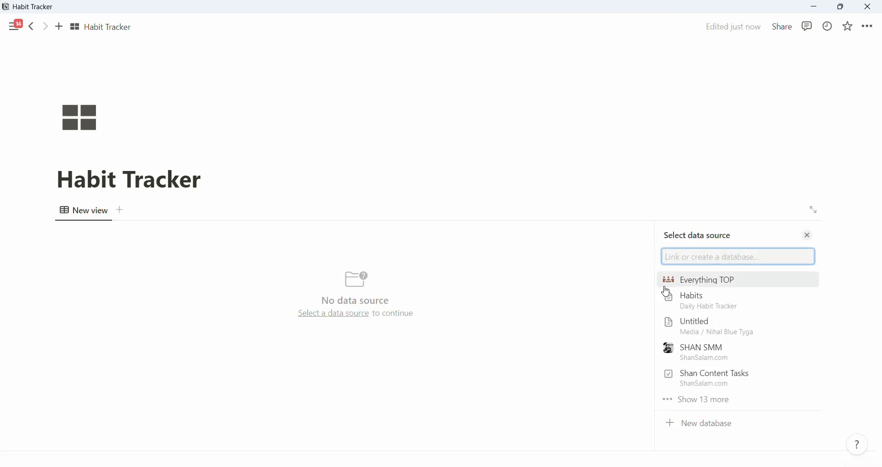
click(701, 420)
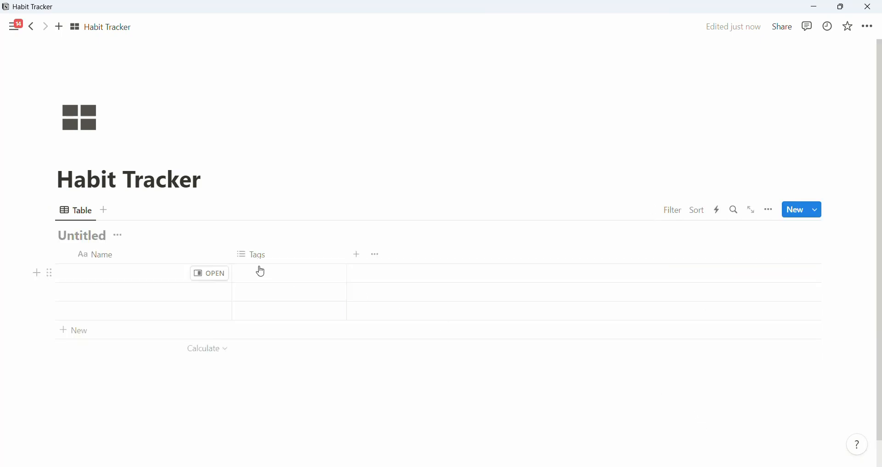
text(Habit T)
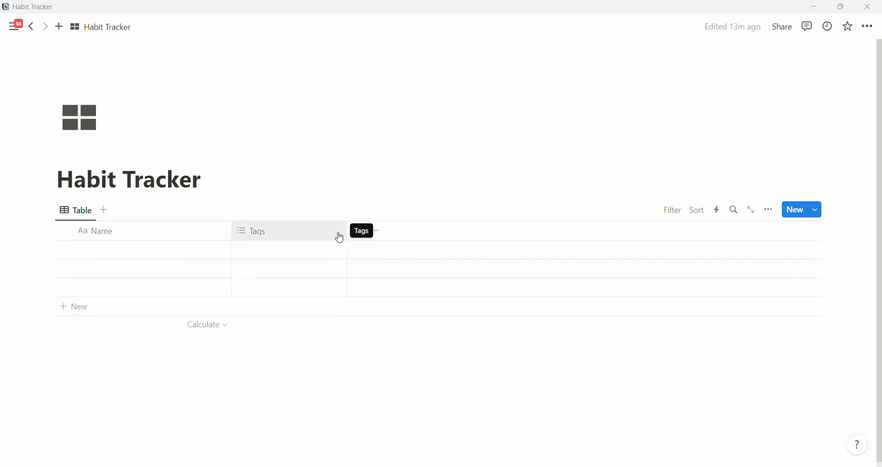
Delete the Tags property from the habits table
click(339, 238)
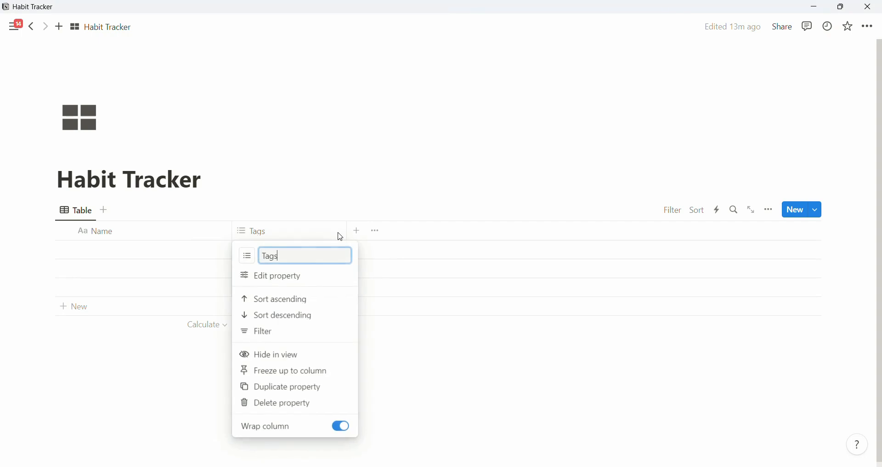
click(279, 402)
click(414, 242)
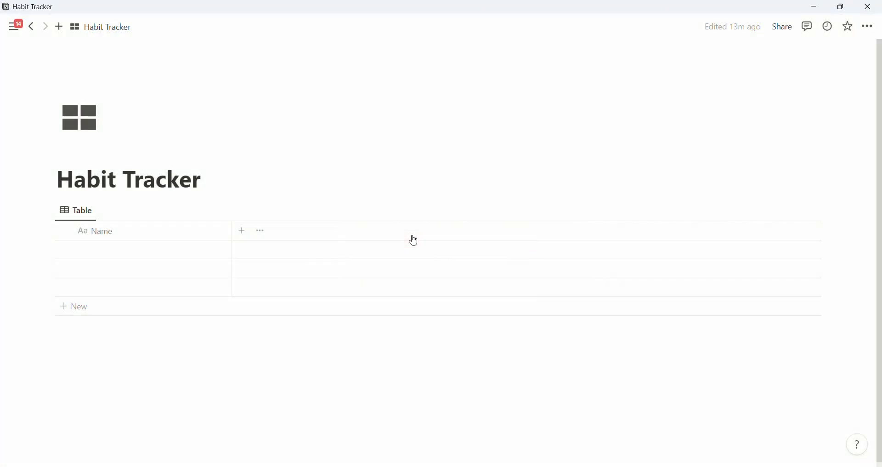
Add a Date property to the habits table
click(240, 232)
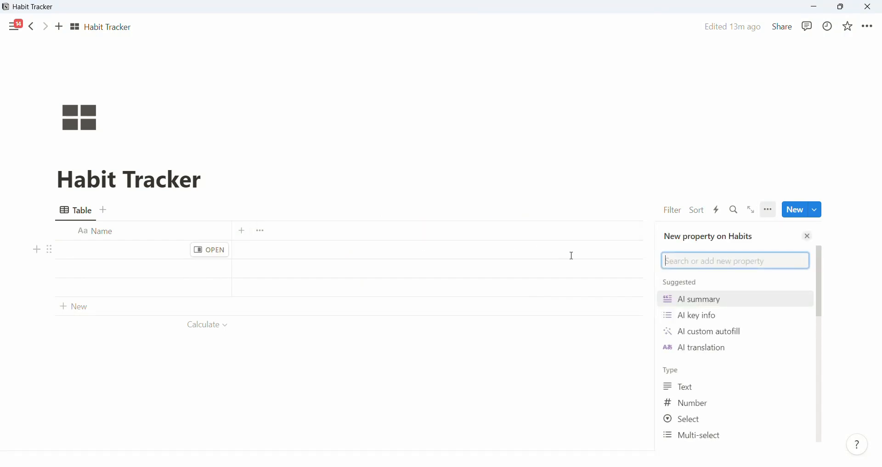
scroll(717, 345, down, 5)
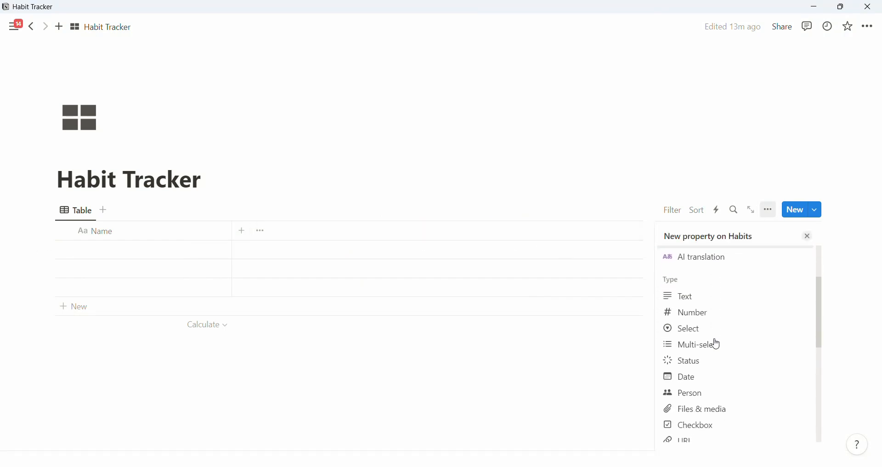
click(704, 360)
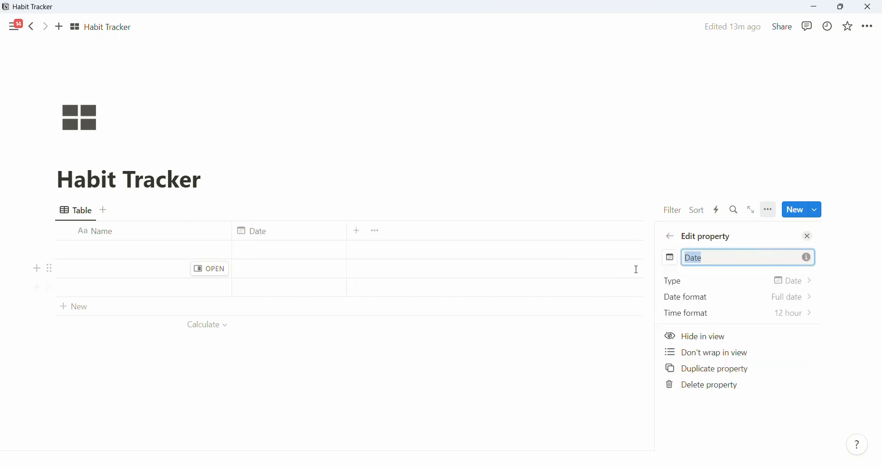
Add a checkbox property named "Make My Bed" and give it a bed icon
click(357, 234)
click(357, 231)
text(chec)
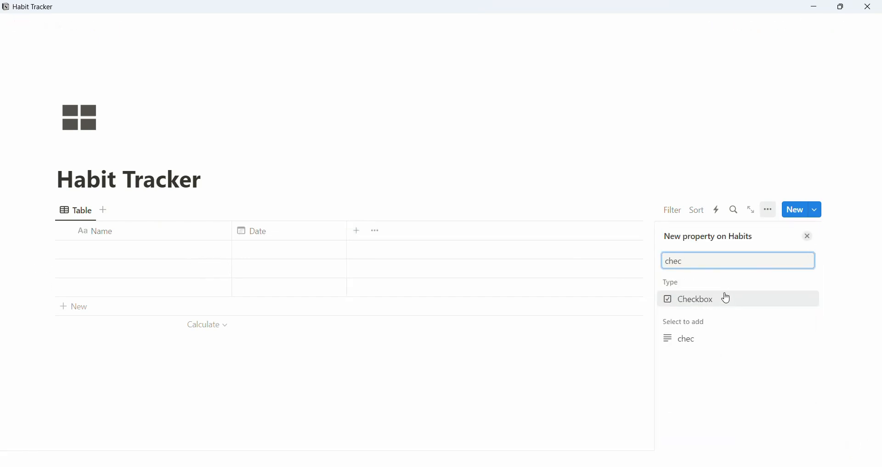
click(724, 297)
key(BackSpace)
text(Make My Bed)
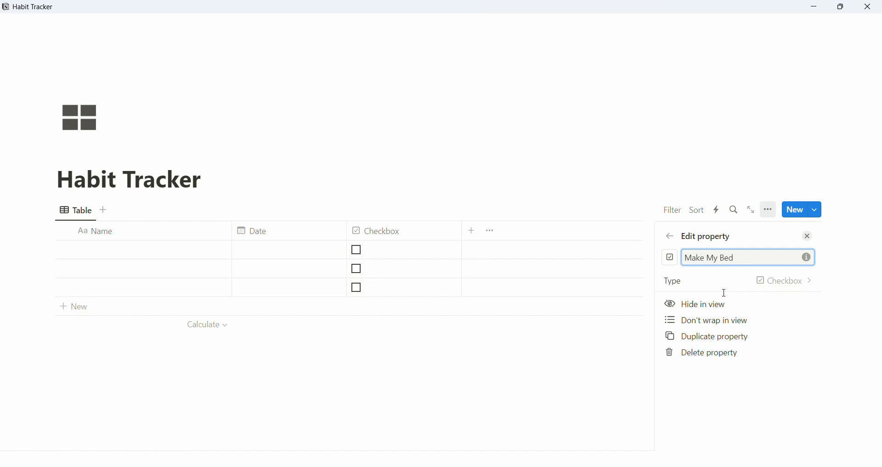
click(670, 257)
text(bed)
click(604, 112)
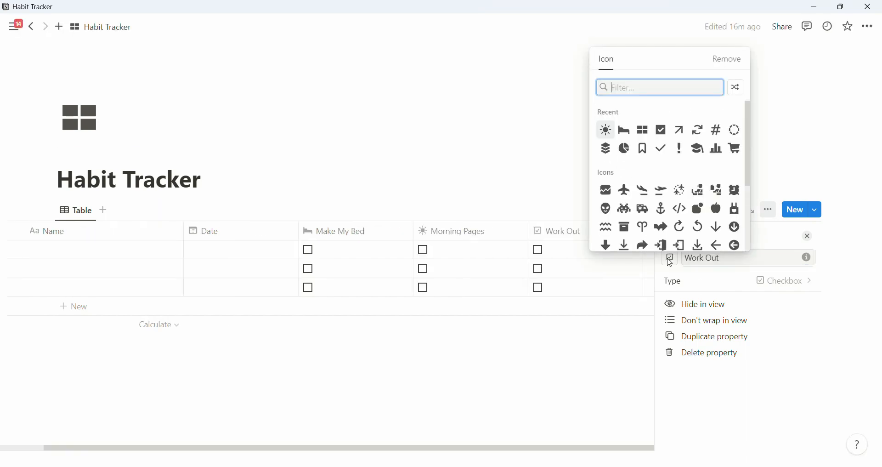
Set the Work Out property's icon to the dumbbell, found by filtering for "work"
text(work)
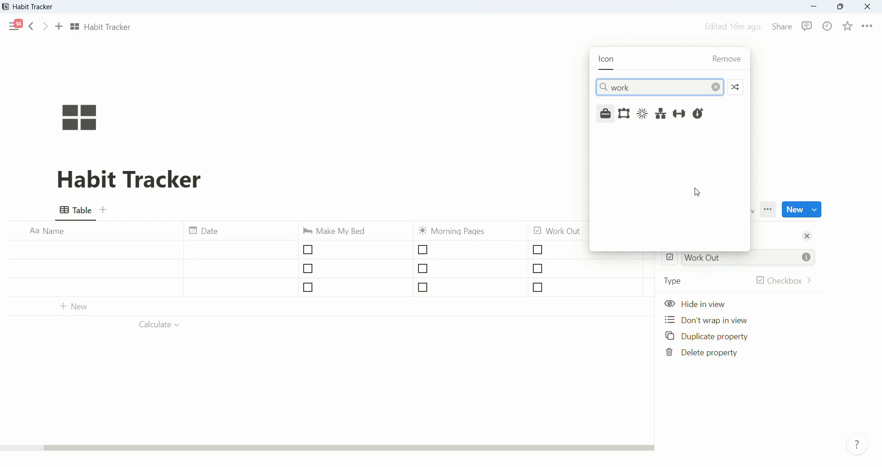
click(680, 114)
key(Escape)
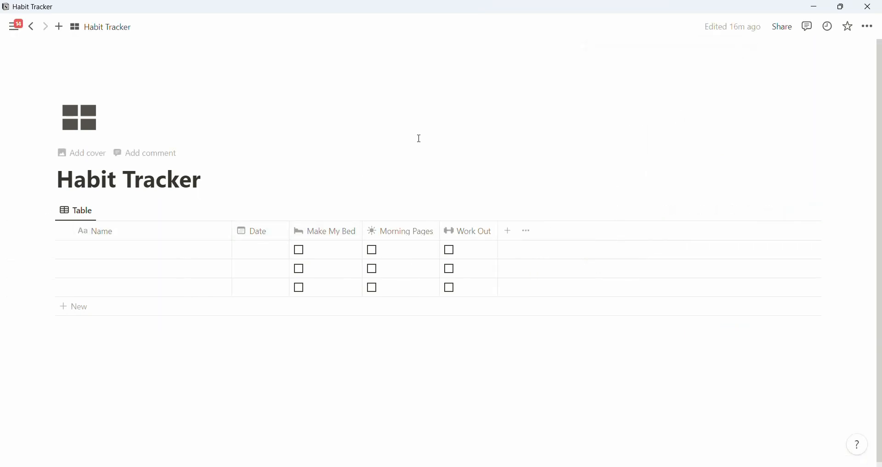
Add a Formula property after the Work Out checkbox column
click(507, 232)
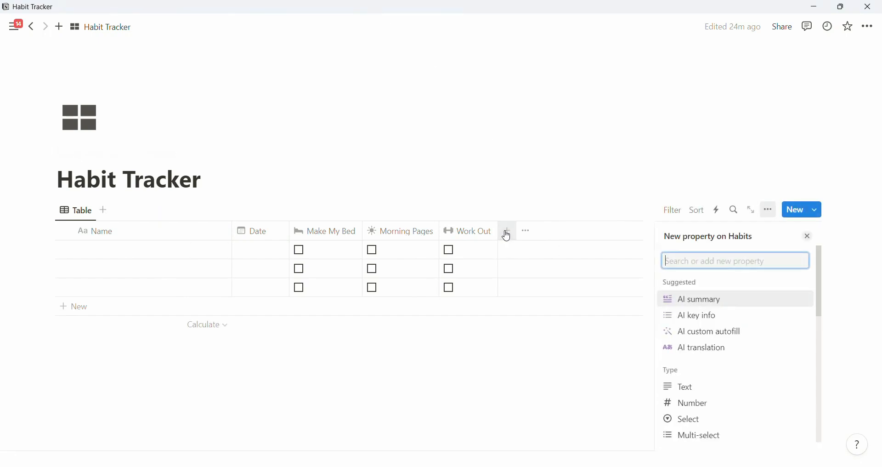
text(fo)
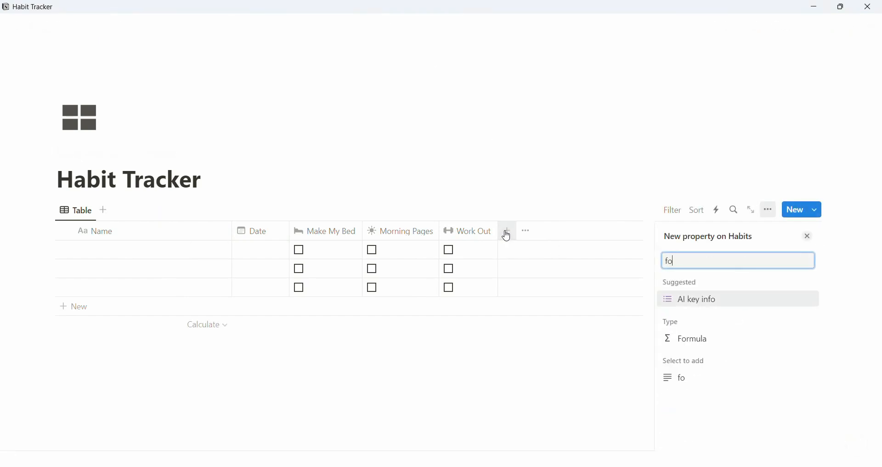
click(695, 349)
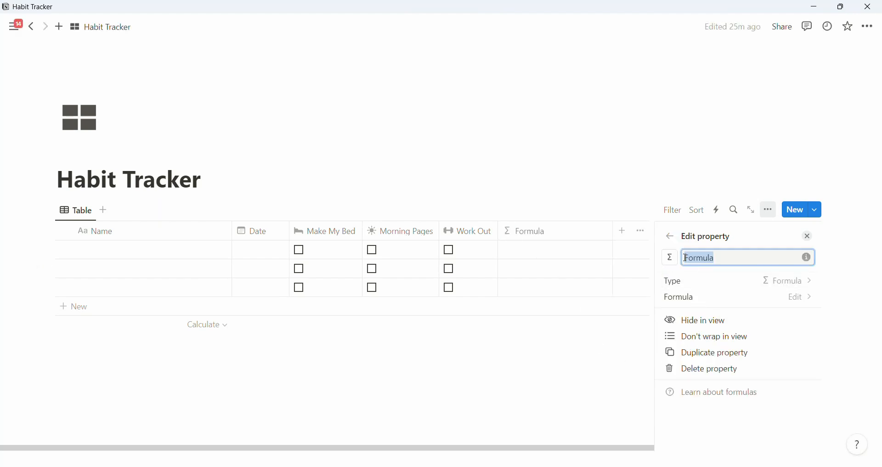
Set the Formula property's icon to the donut chart, found by filtering the icons for "char"
click(670, 258)
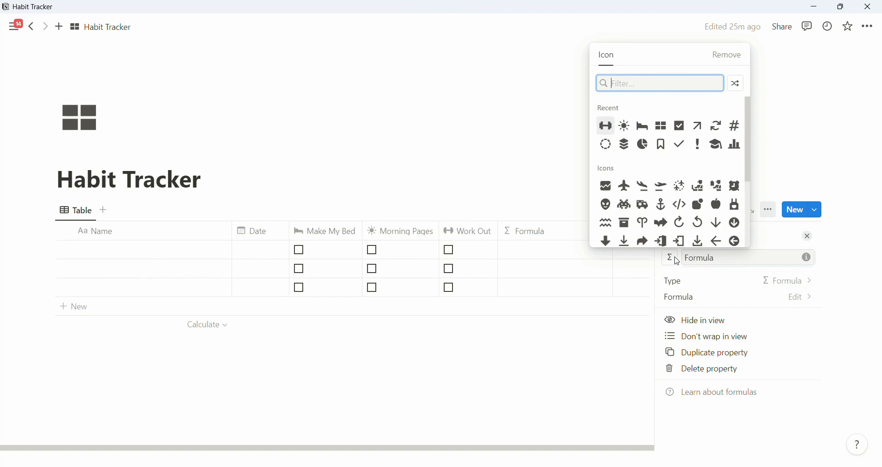
text(char)
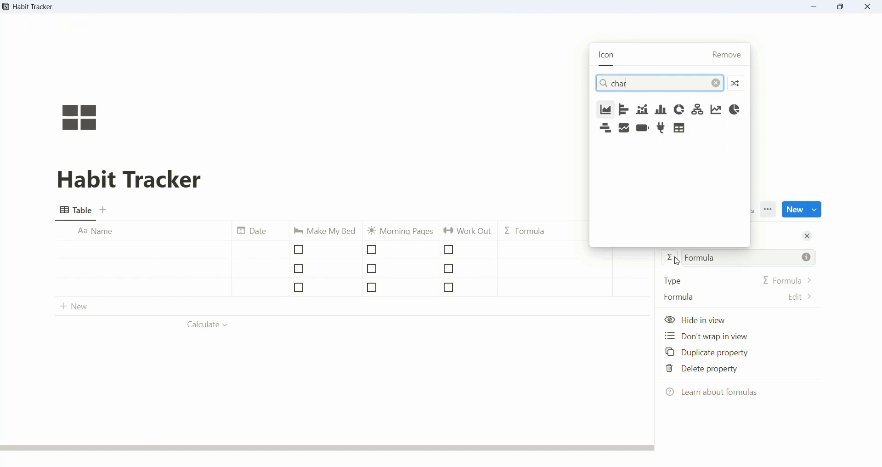
key(Right)
key(Right)
key(Right)
key(Right)
key(Return)
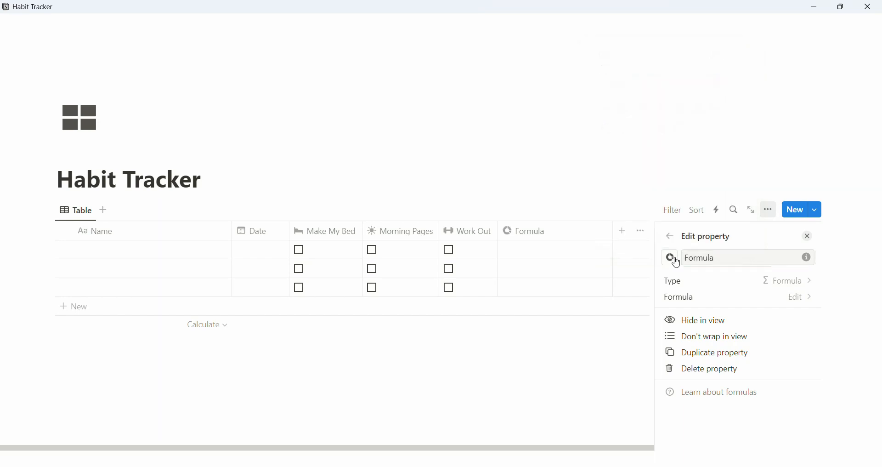
Enter the formula toNumber(Make My Bed)+toNumber(Morning Pages)+toNumber(Work Out) for the Formula property and save it
click(741, 303)
text(toNumber())
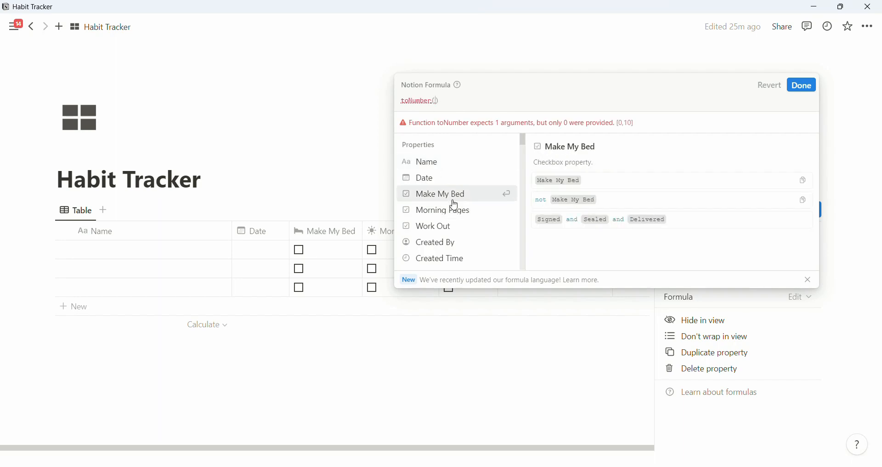
click(456, 195)
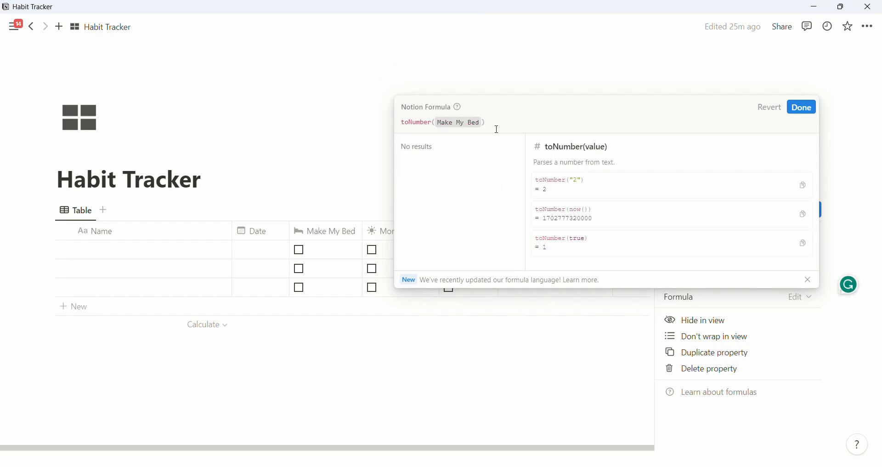
text(+toNumber())
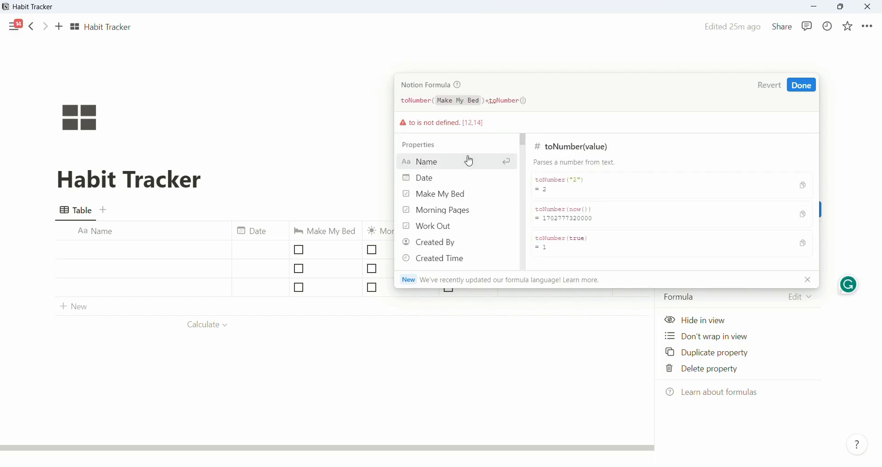
click(452, 212)
text(+)
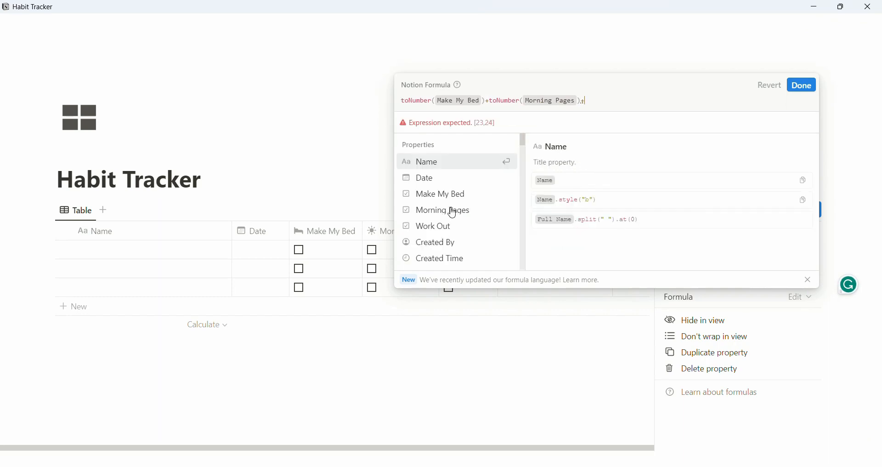
text(toNumber(Work Out))
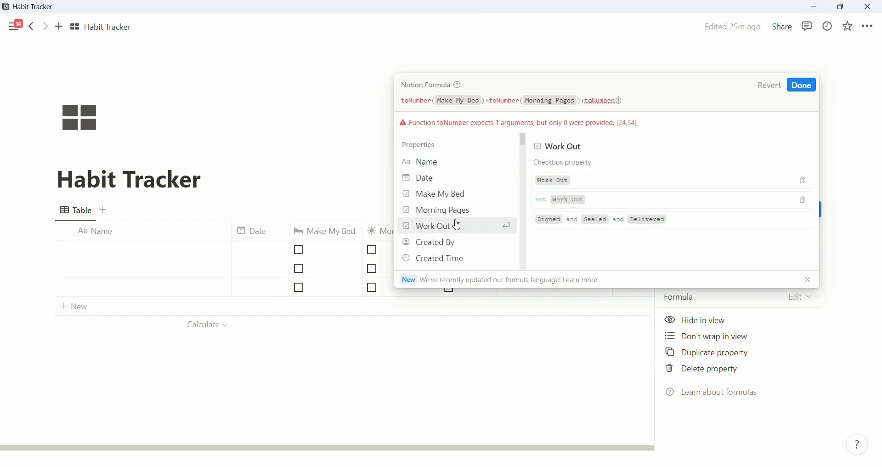
click(457, 227)
click(801, 108)
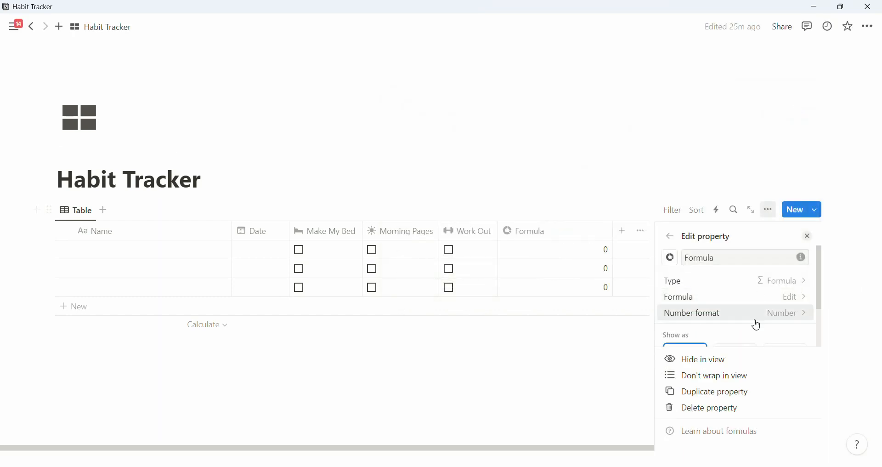
Show the Formula property as a bar divided by 3
scroll(760, 334, down, 2)
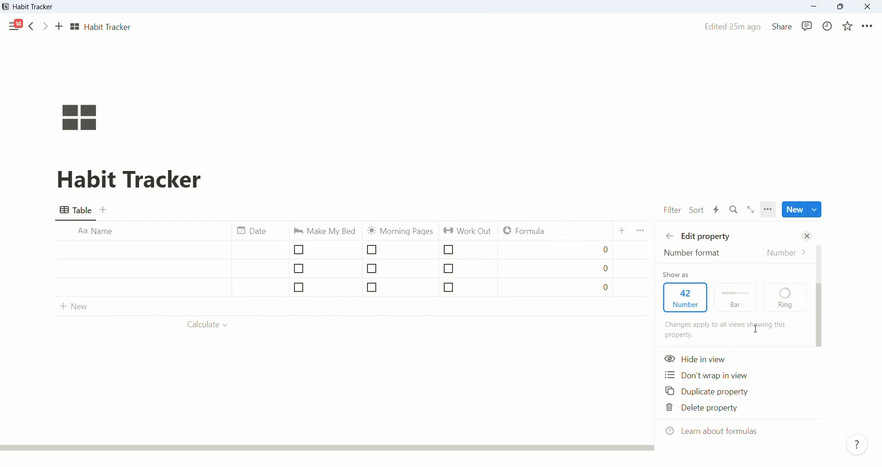
click(741, 297)
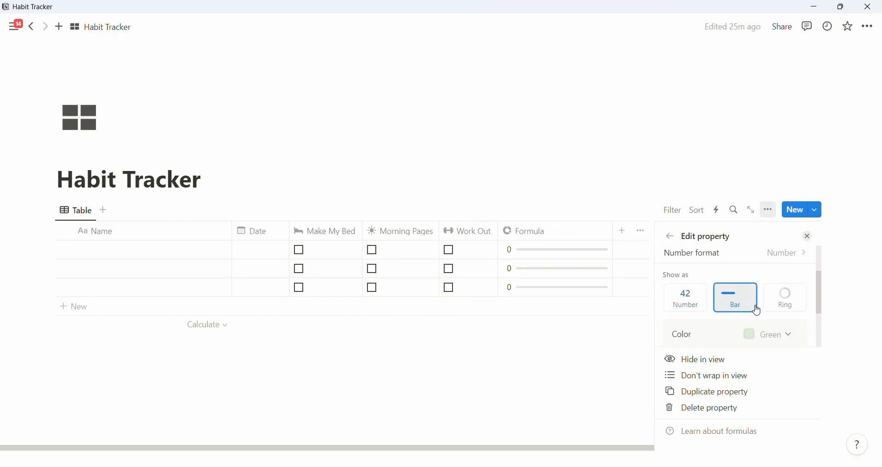
scroll(757, 310, down, 2)
click(796, 285)
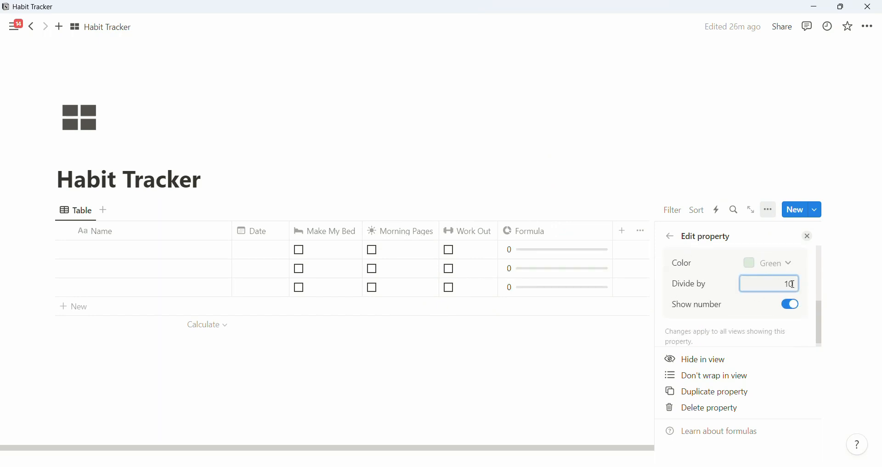
key(BackSpace)
key(BackSpace)
text(3)
Hide the number on the formula's progress bar and set the bar color to light gray
click(788, 308)
click(776, 264)
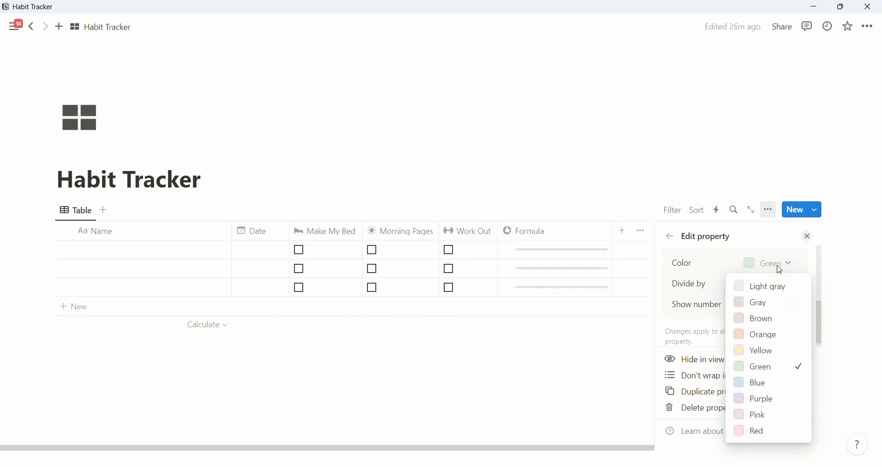
click(777, 286)
scroll(753, 296, up, 5)
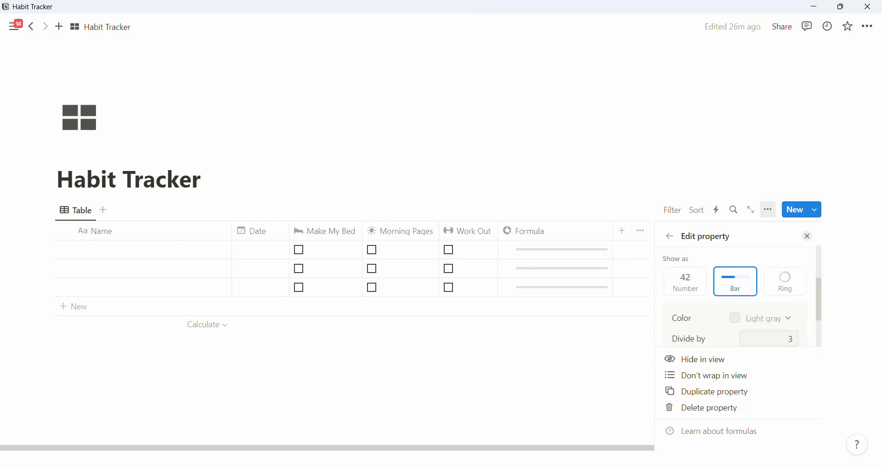
click(807, 236)
Check Make My Bed and Morning Pages in the first row and Morning Pages in the second row
click(299, 250)
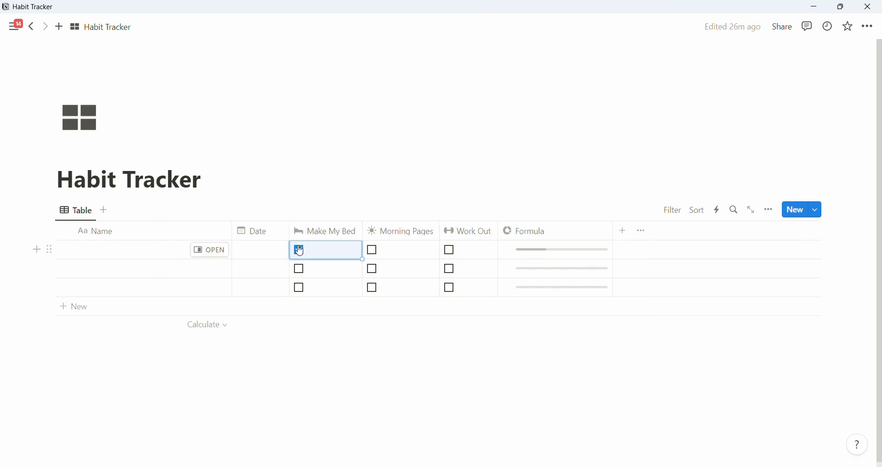
click(372, 250)
click(388, 270)
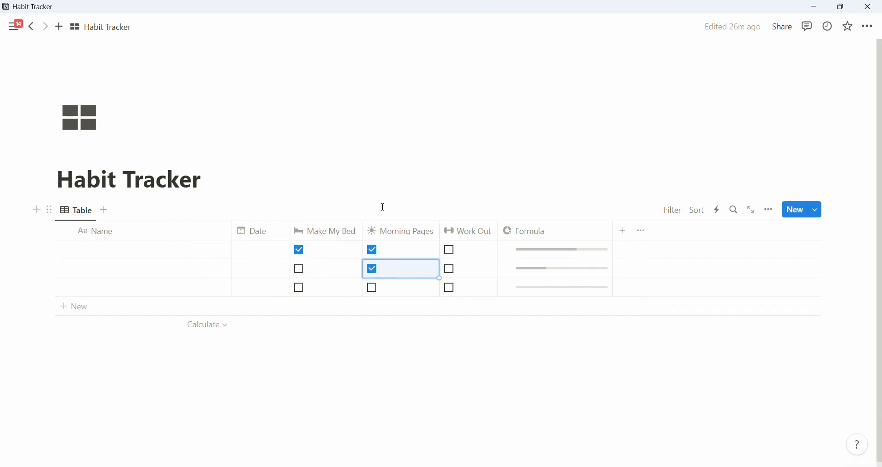
Create a new template for the habits database titled "Daily Habits"
click(815, 210)
click(717, 283)
text(Daily)
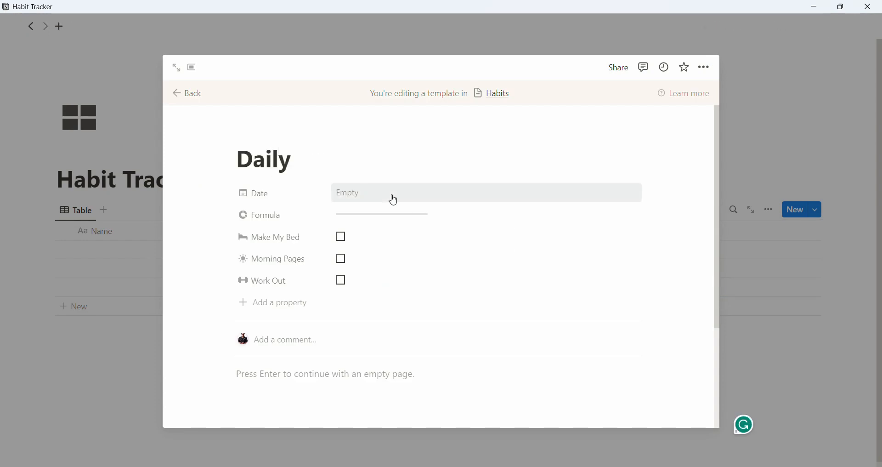
text( Habits)
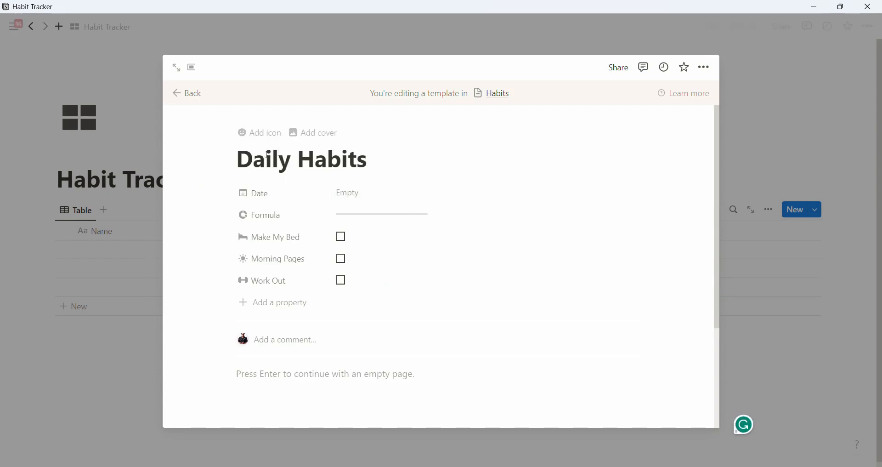
Give the Daily Habits template a calendar icon from the non-emoji icon set, filtered by "cale", and close the template
click(250, 130)
click(257, 198)
text(cale)
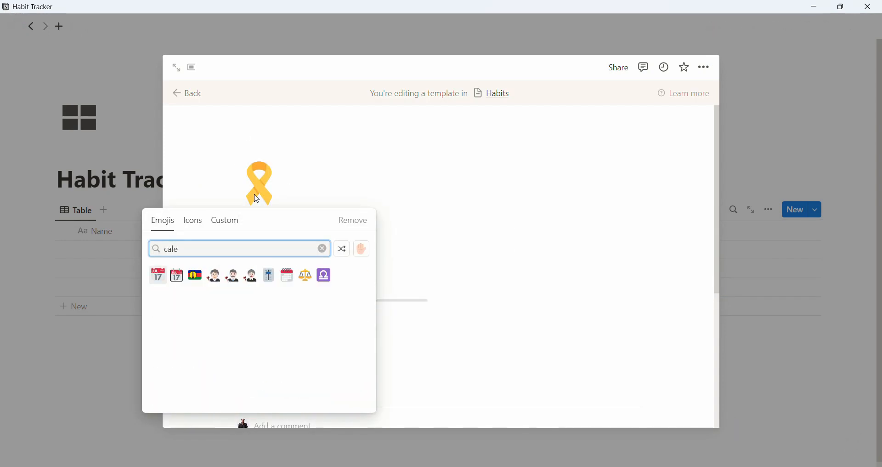
click(190, 222)
mouse_move(176, 274)
click(138, 295)
scroll(431, 335, down, 2)
scroll(432, 335, up, 2)
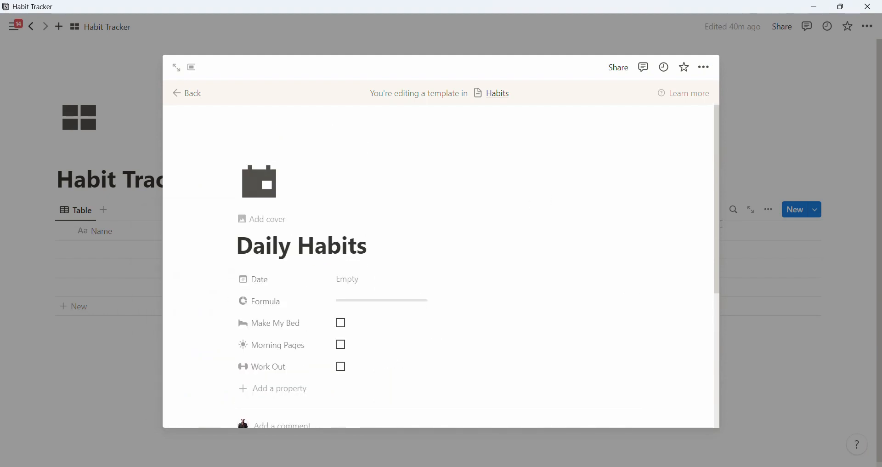
click(747, 324)
Make the Daily Habits template the default for all views in "Habits"
click(814, 210)
click(863, 250)
click(804, 237)
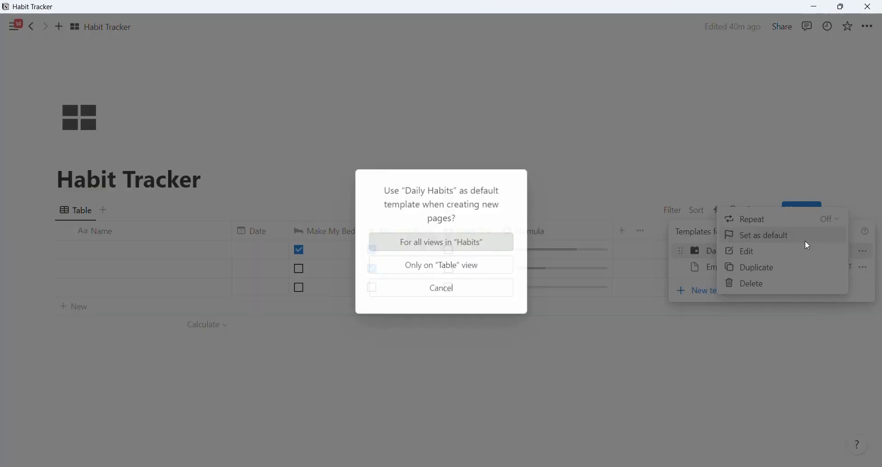
click(431, 243)
click(516, 340)
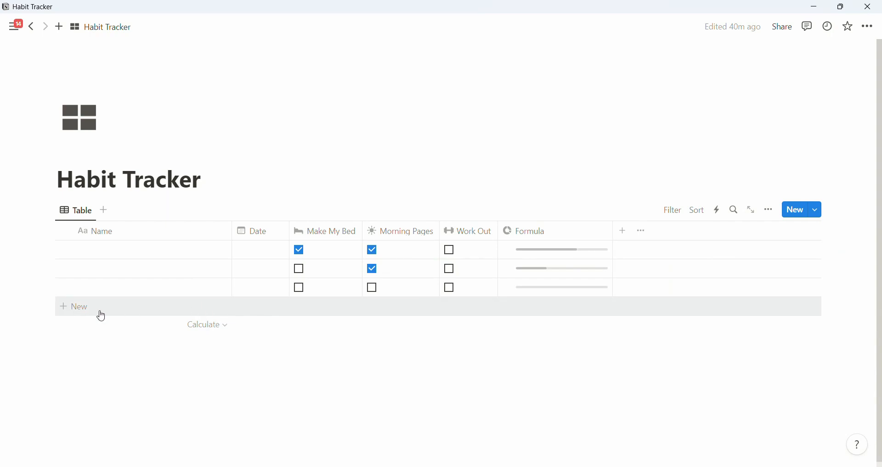
Add a new row to the table and apply the Daily Habits template to the three existing blank rows
click(75, 307)
click(134, 324)
click(202, 251)
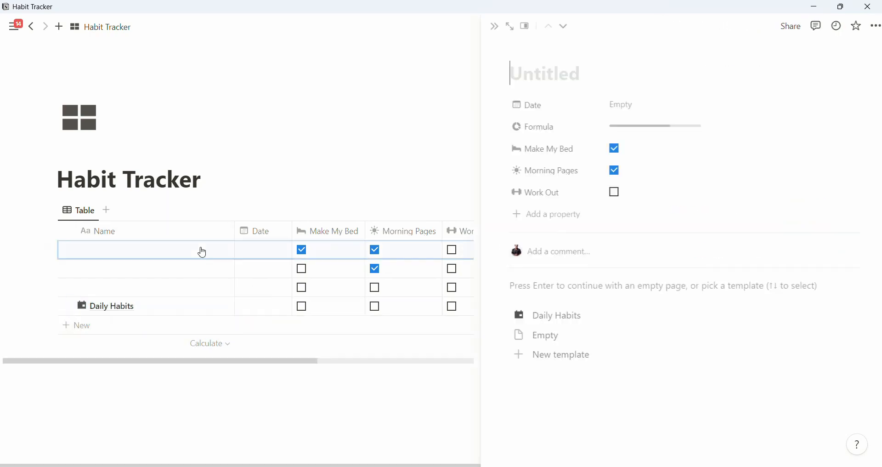
click(554, 316)
click(212, 269)
click(539, 315)
click(212, 288)
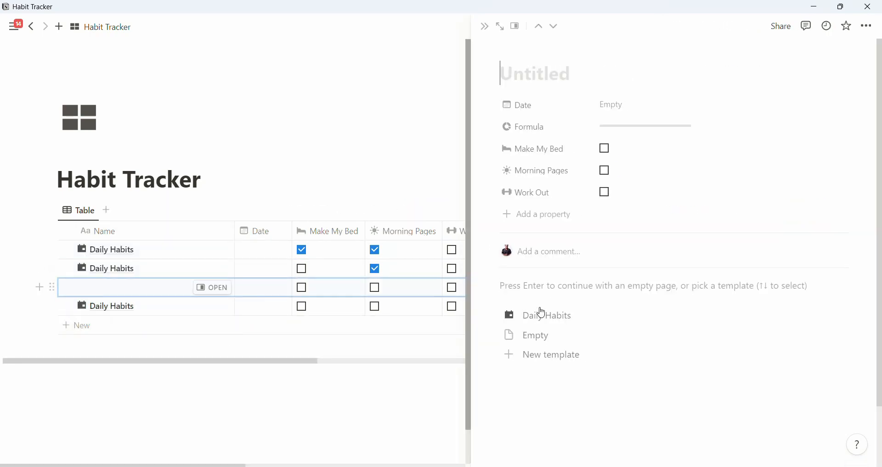
click(541, 314)
Set the dates of the first three rows to December 17, 18 and 19, 2023
click(271, 249)
click(259, 280)
click(216, 257)
click(266, 285)
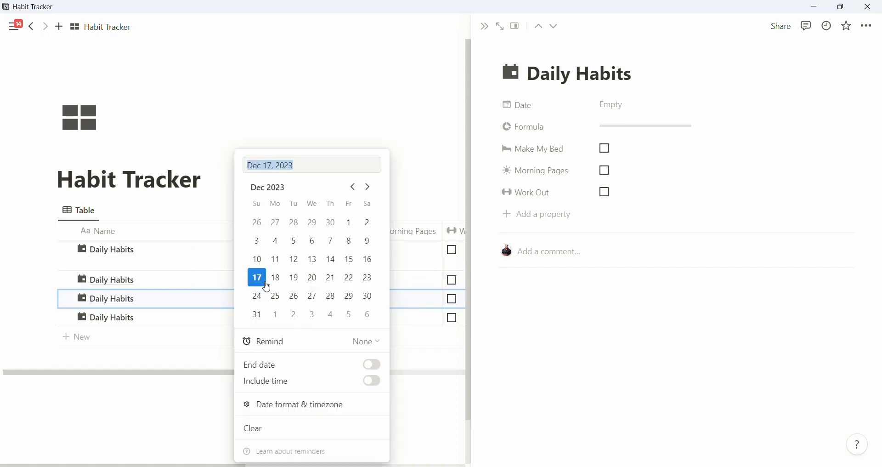
click(273, 279)
click(226, 301)
click(275, 315)
click(293, 277)
Set the fourth row's date to December 20, 2023 and widen the Date column to fit its dates on one line
click(246, 351)
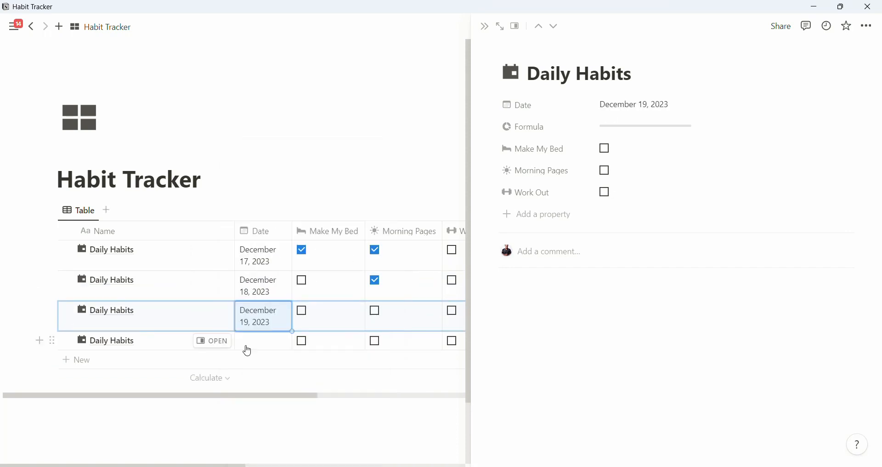
click(247, 350)
click(312, 165)
click(196, 357)
drag(292, 231, 315, 232)
Copy the habits database's link and paste it below the table as a linked view in Calendar layout with the database title hidden
click(47, 207)
click(47, 207)
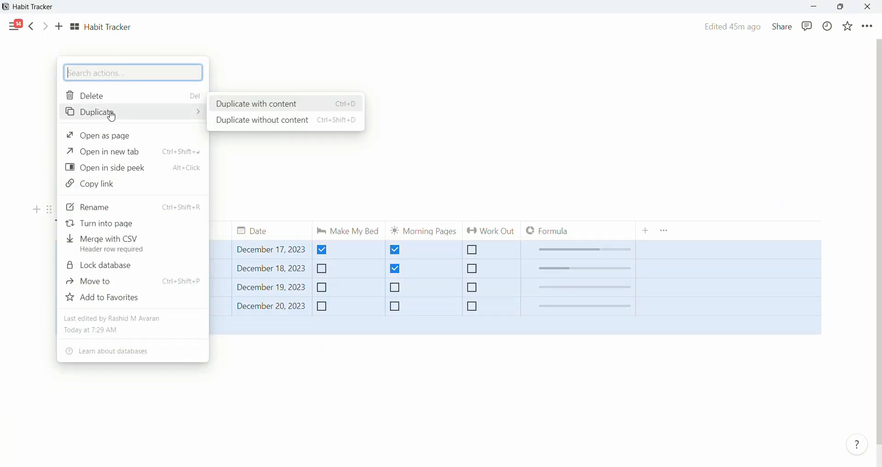
click(113, 179)
click(130, 363)
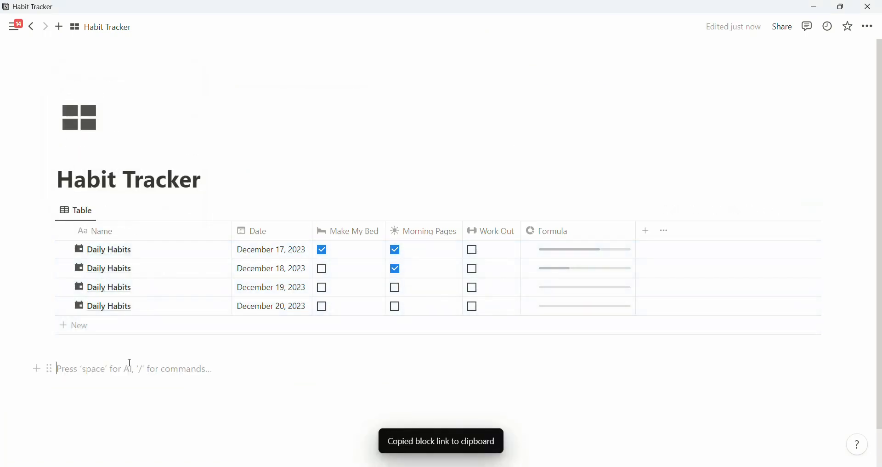
key(ctrl+v)
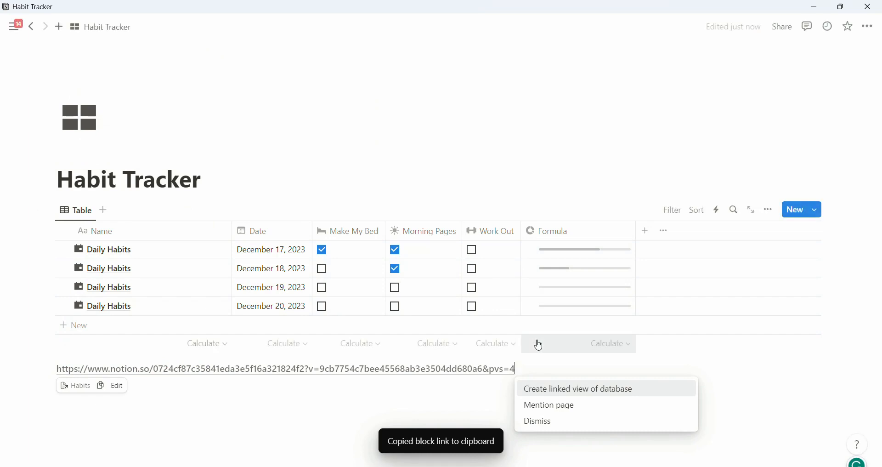
click(569, 397)
click(684, 322)
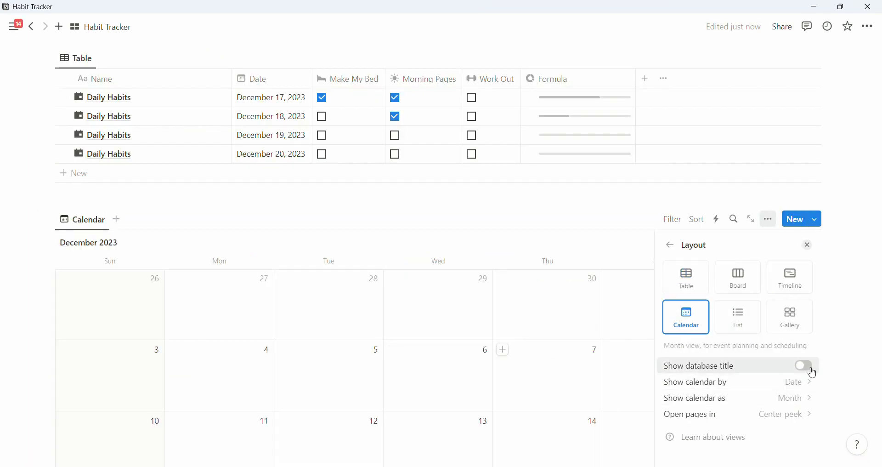
click(808, 245)
Show the Make My Bed, Morning Pages and Work Out properties in the calendar view
scroll(655, 352, down, 5)
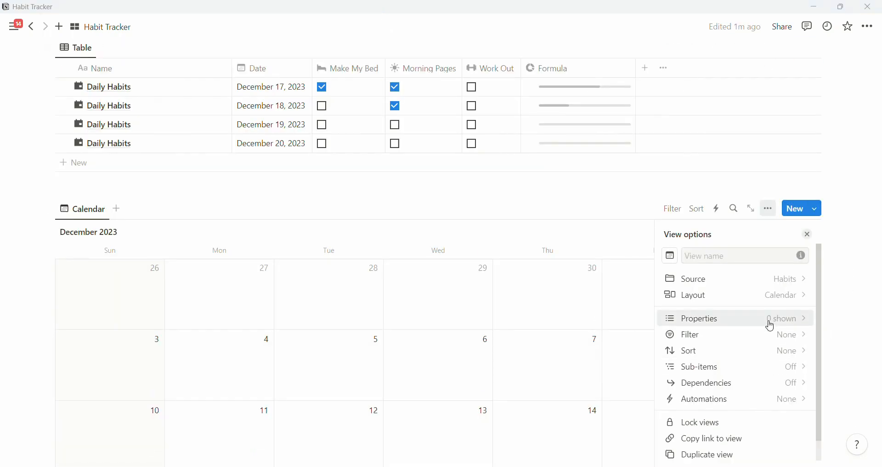
click(774, 325)
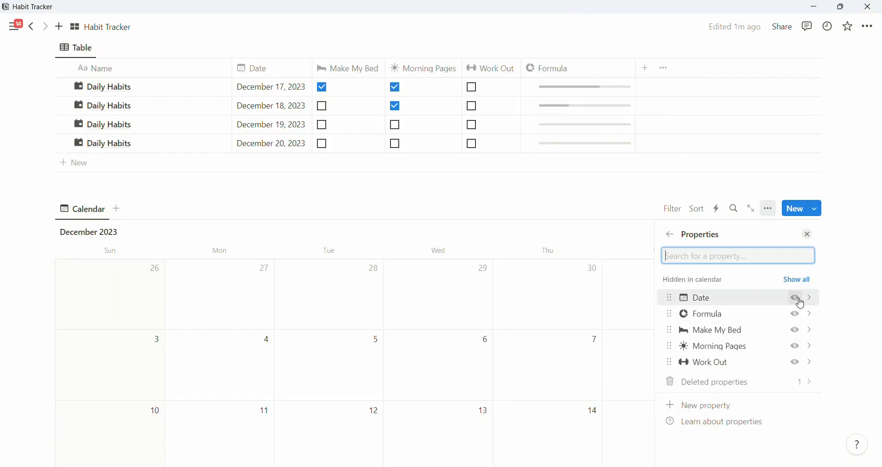
click(796, 314)
click(796, 301)
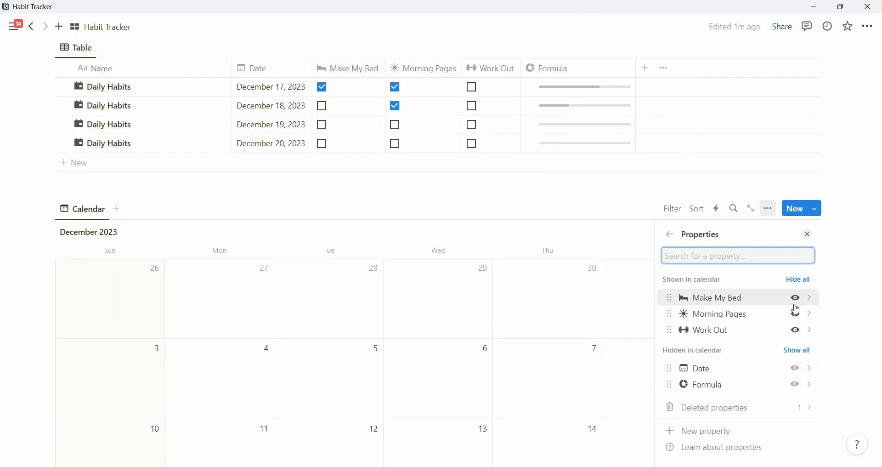
click(806, 235)
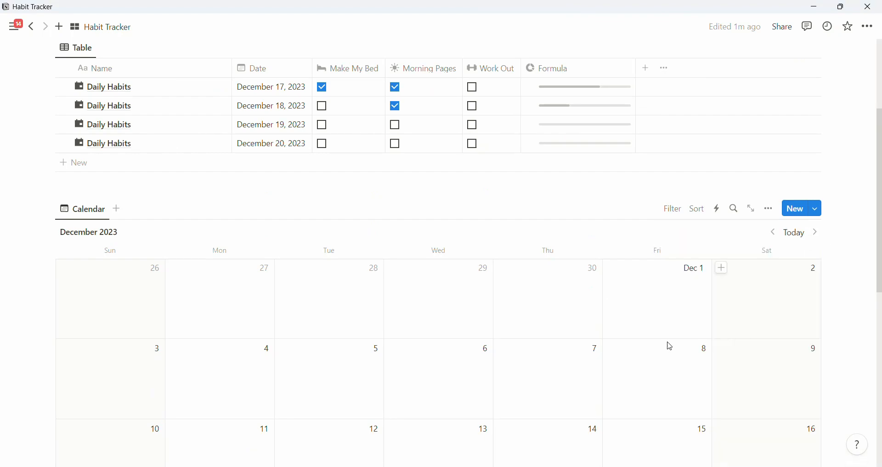
Add a Daily Habits entry on December 21 in the calendar and close its page
scroll(570, 235, down, 5)
click(503, 214)
click(817, 133)
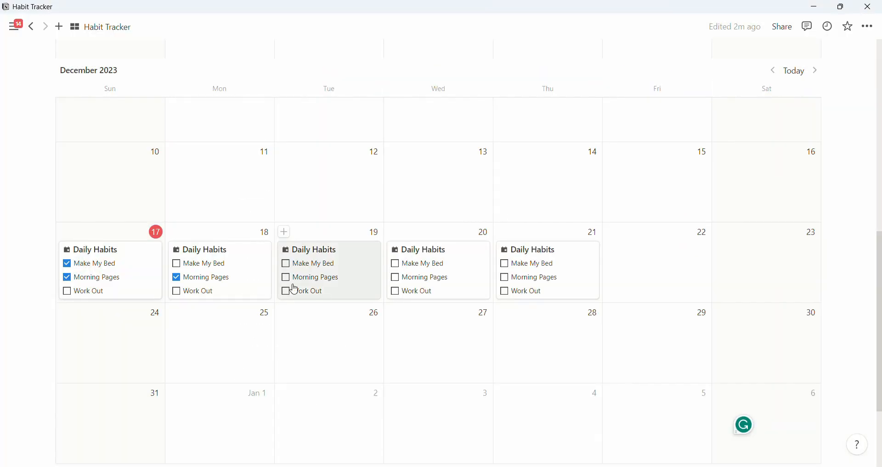
Check off Make My Bed and Morning Pages for December 19 and Make My Bed for December 20 in the calendar
click(285, 263)
click(288, 281)
click(722, 29)
click(285, 276)
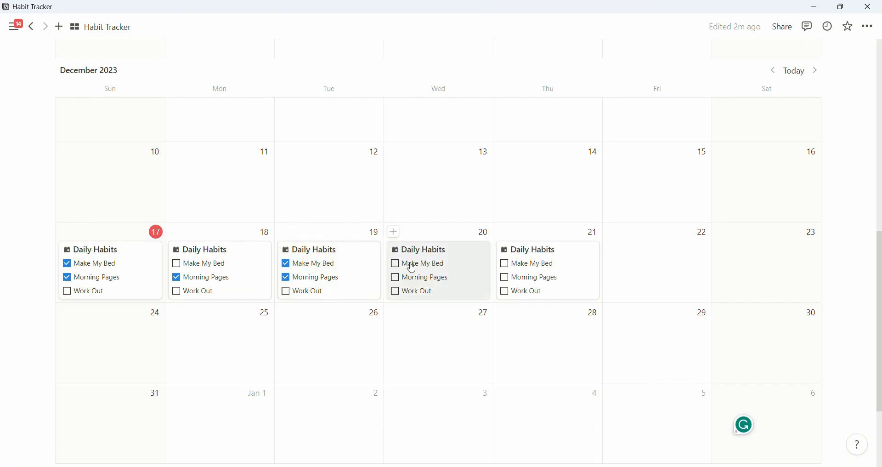
click(394, 264)
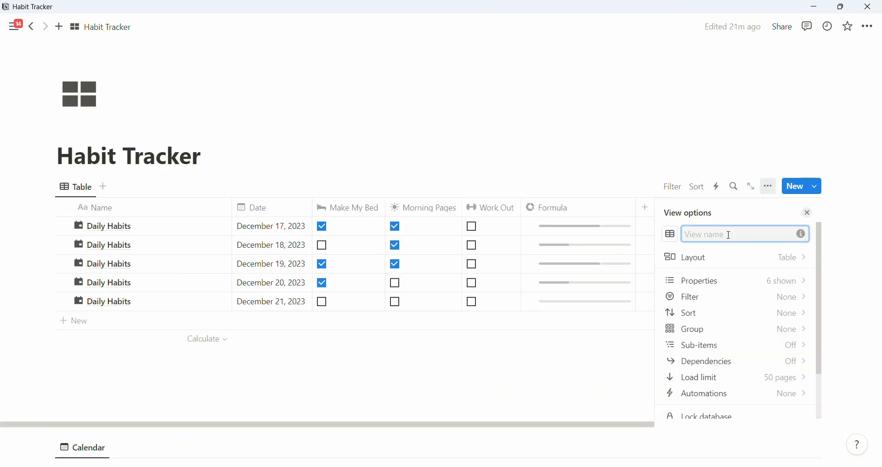
Rename the habits table view to Today
text(Today)
click(381, 23)
click(81, 190)
click(82, 209)
text(Today)
Filter the Today view to entries whose start date is Today and hide the filter bar
click(675, 198)
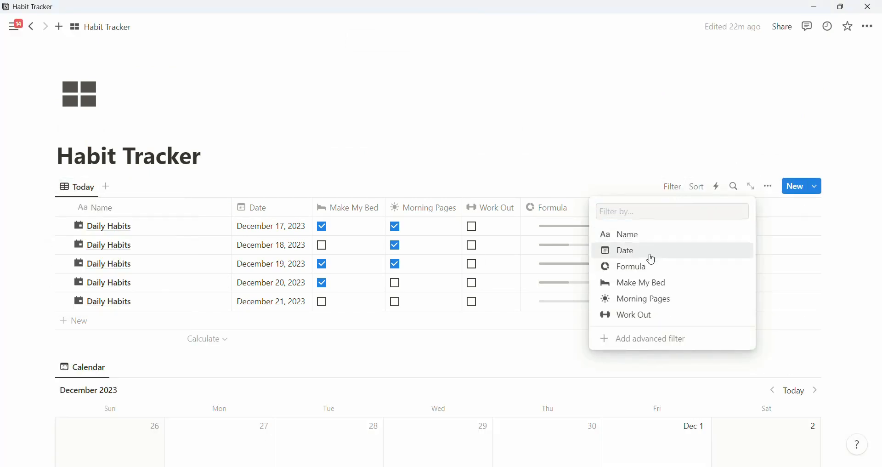
click(649, 258)
click(51, 250)
click(65, 232)
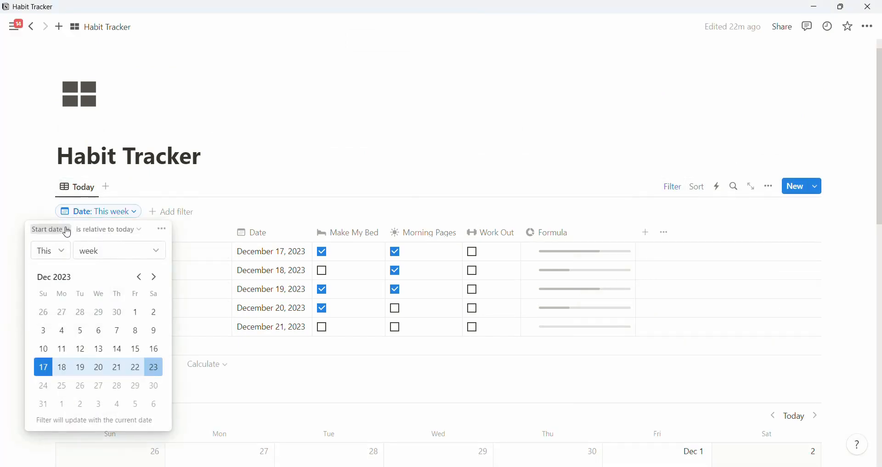
click(65, 231)
click(92, 231)
click(100, 232)
click(94, 248)
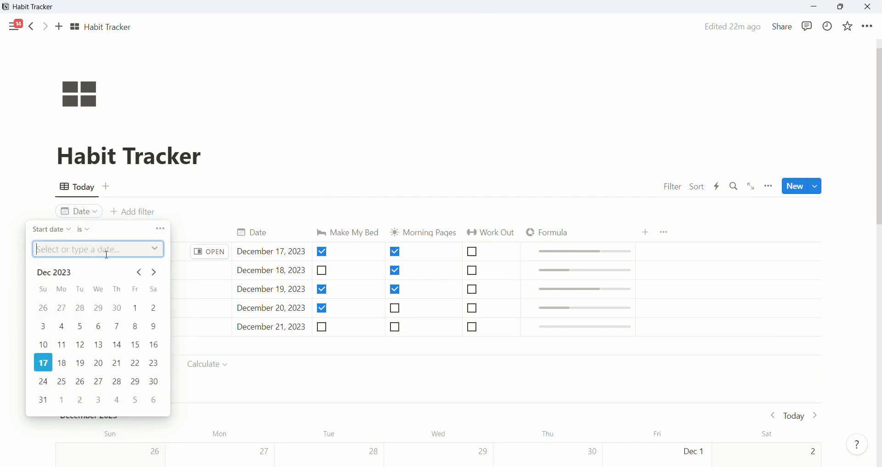
click(155, 250)
click(128, 271)
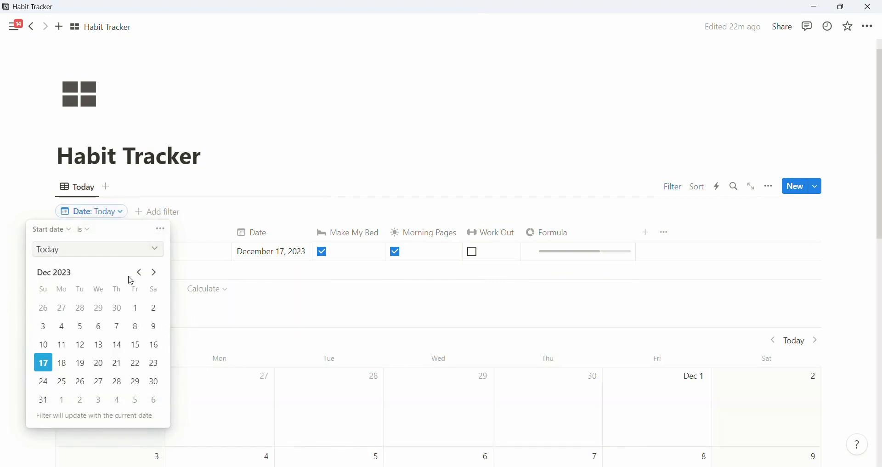
click(671, 188)
Duplicate the Today view and name the copy This Week
click(89, 189)
click(95, 294)
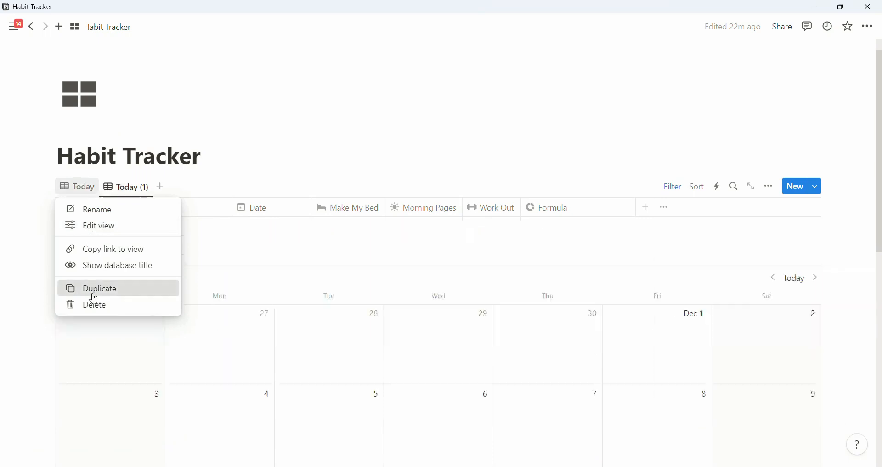
key(BackSpace)
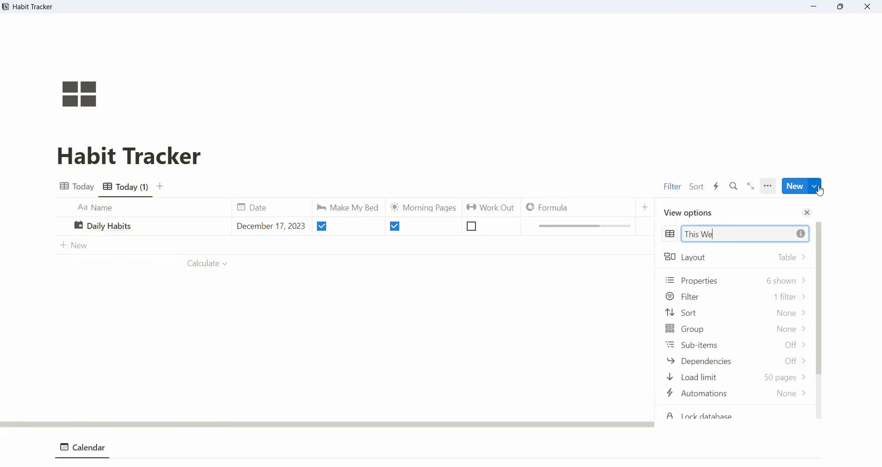
Change the This Week view's date filter condition to Is relative to today
click(680, 190)
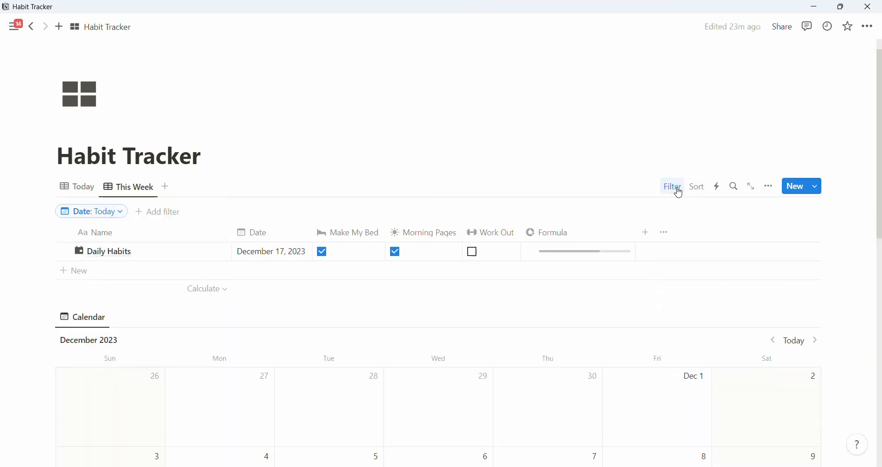
click(98, 212)
click(78, 230)
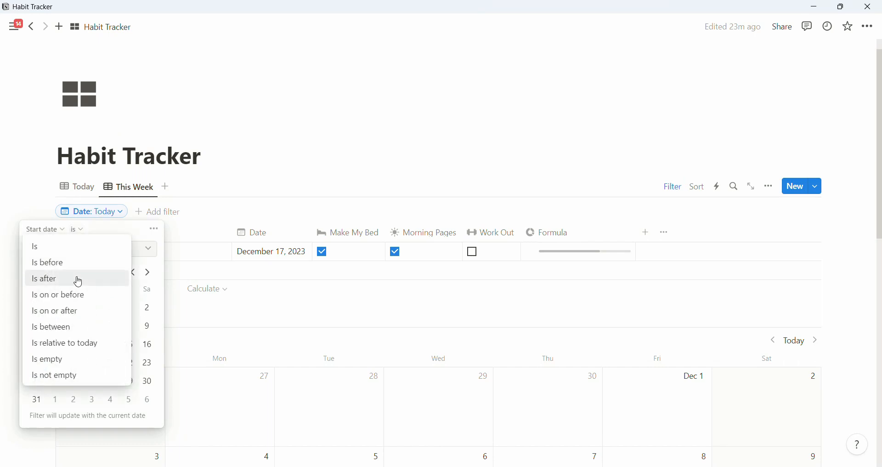
click(80, 349)
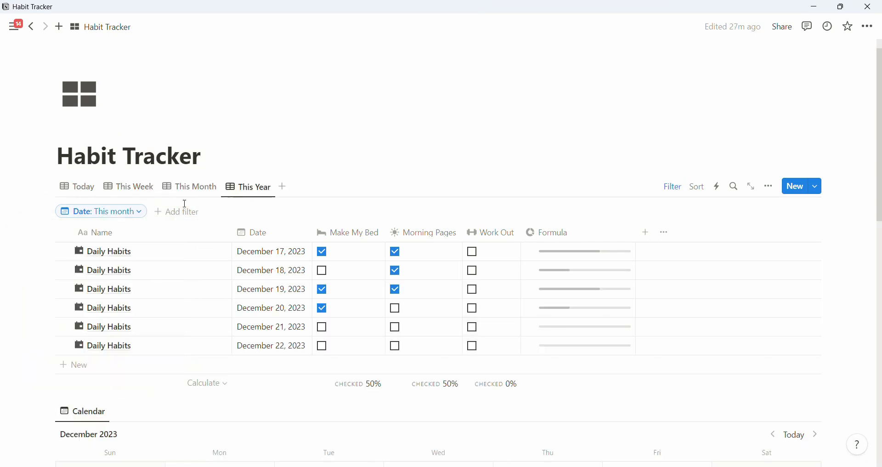
Change the This Year view's relative date filter from month to year
click(101, 212)
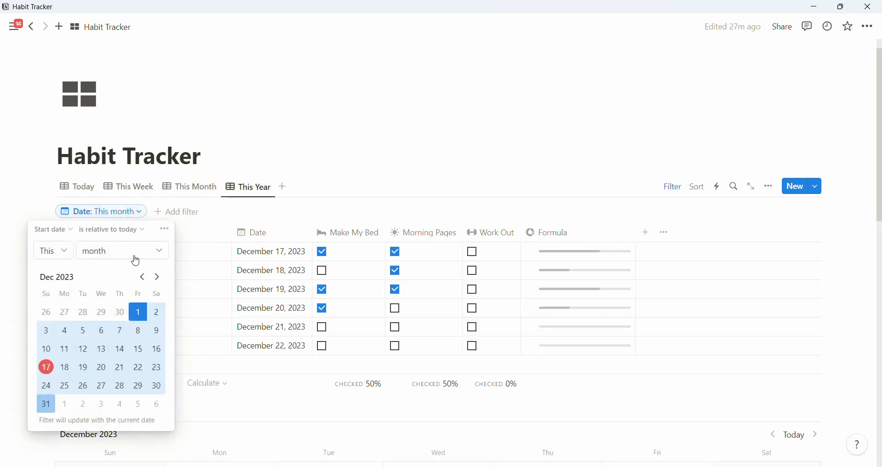
click(116, 251)
click(88, 320)
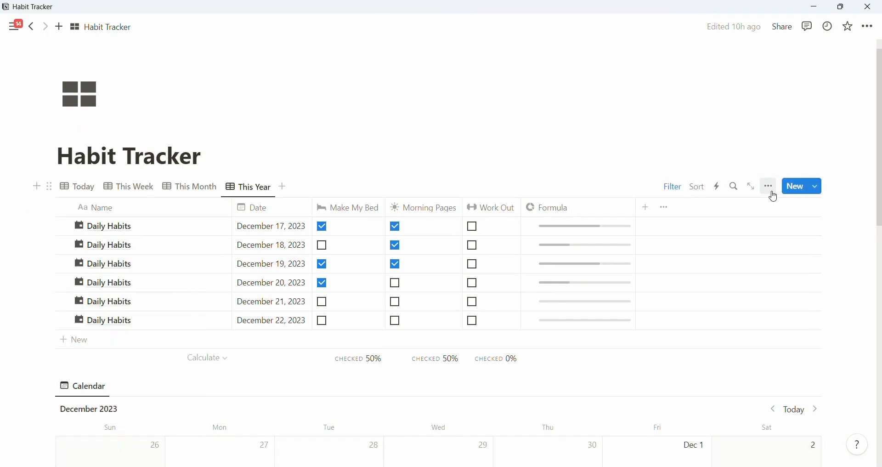
Group the This Year view by Date per Month, hide the No Date group and close the view options
click(769, 186)
click(721, 326)
click(720, 287)
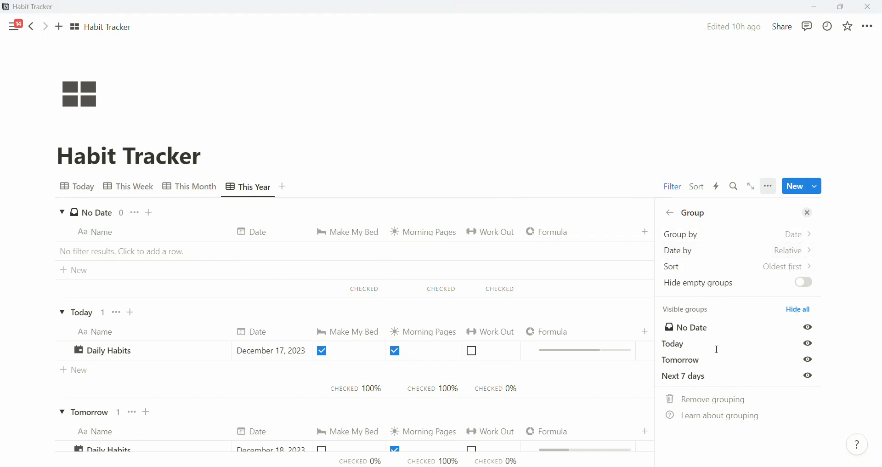
click(738, 250)
click(718, 317)
click(809, 327)
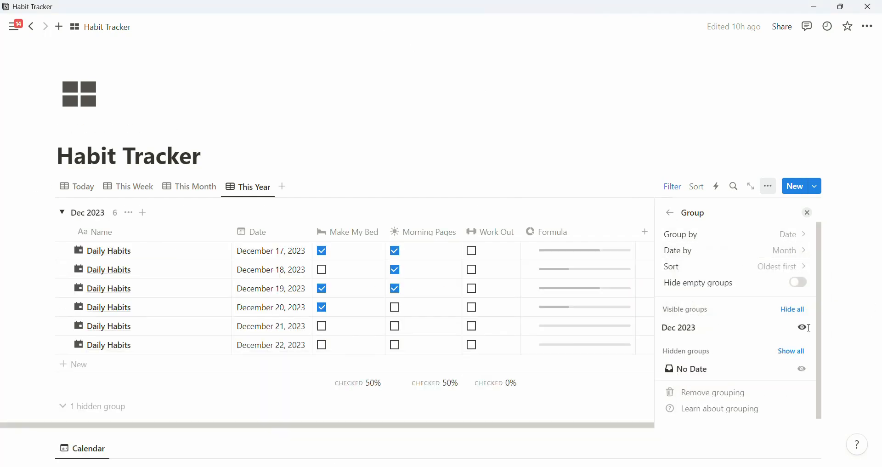
click(848, 212)
Collapse the Nov 2023 group in the This Year view
scroll(581, 298, down, 3)
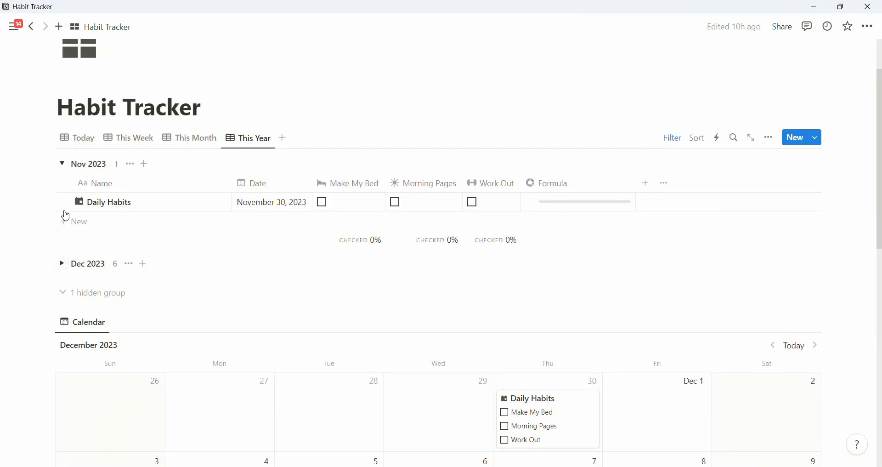
click(62, 164)
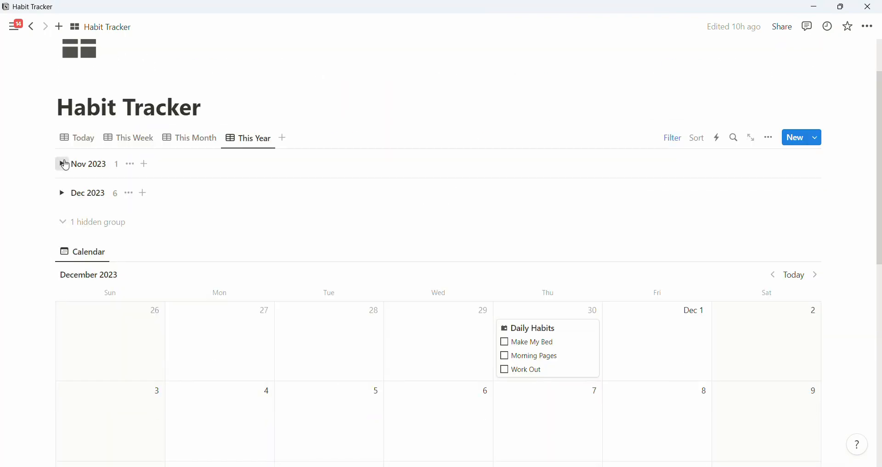
click(63, 164)
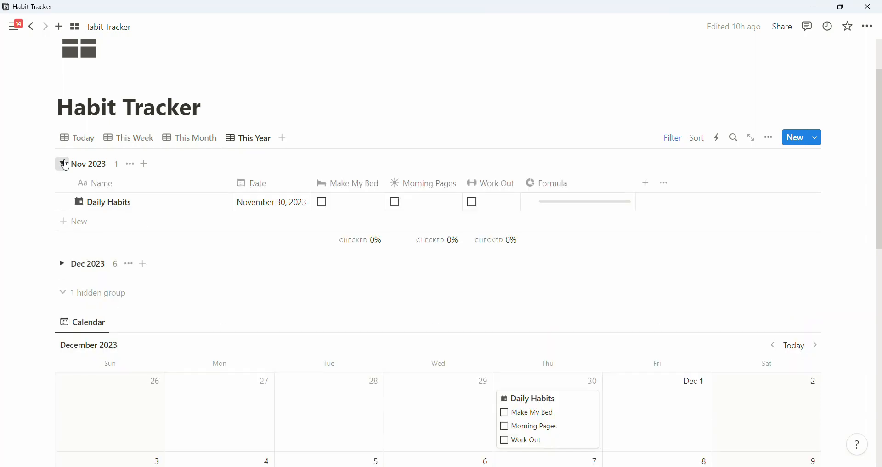
click(62, 164)
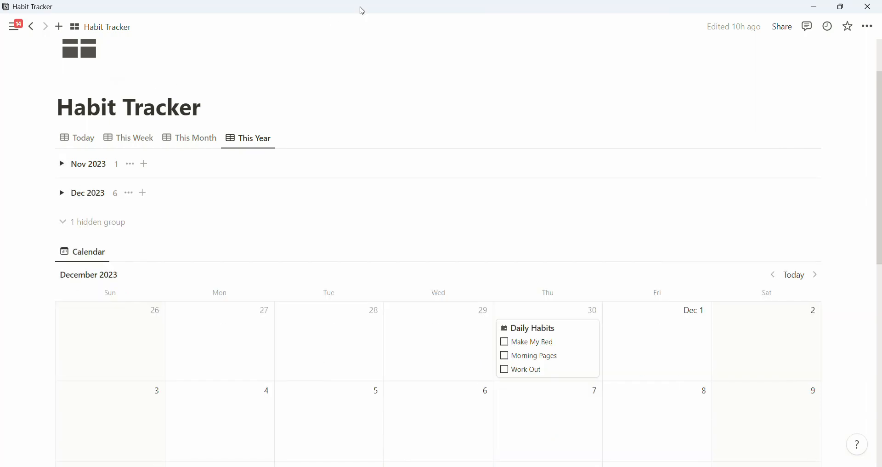